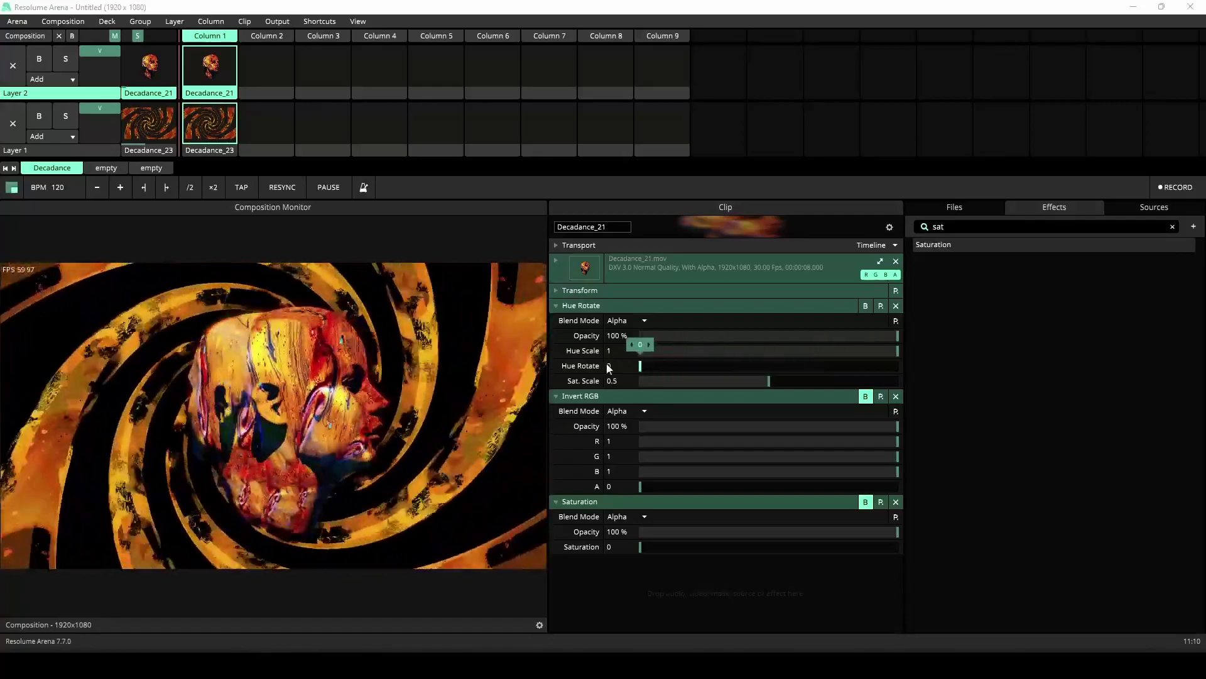
Preview Invert RGB and Saturation on the clip, returning both to bypassed
left_click(865, 396)
left_click(865, 396)
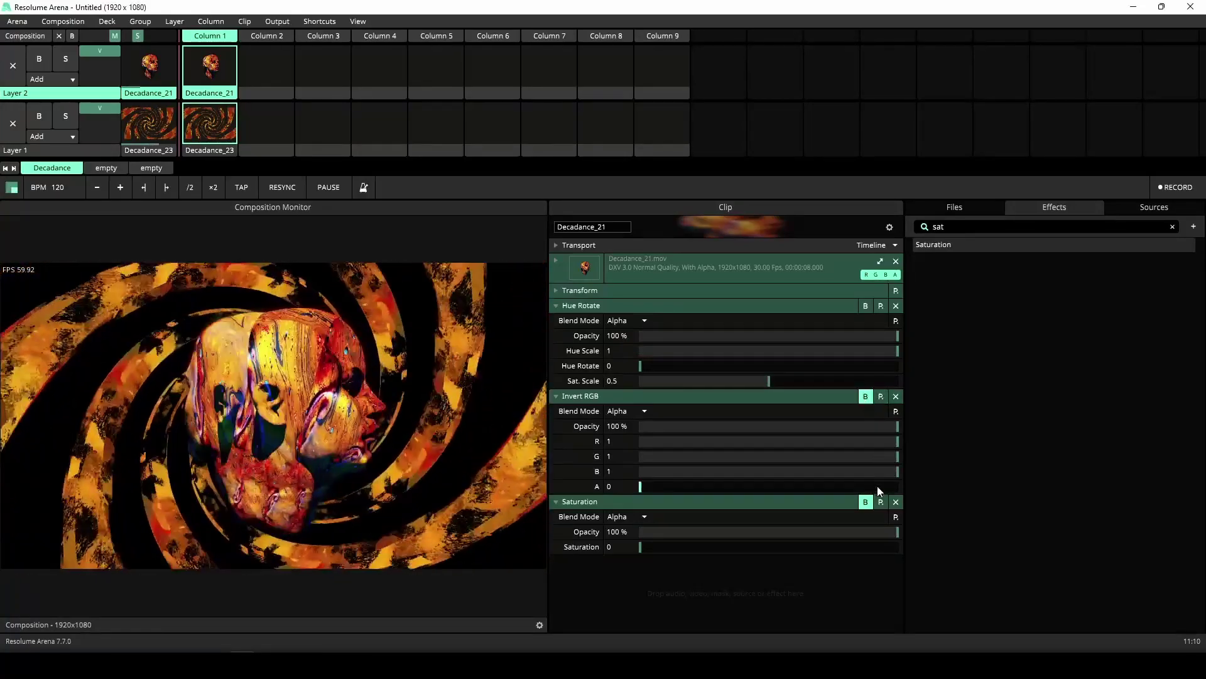
left_click(865, 502)
left_click(865, 502)
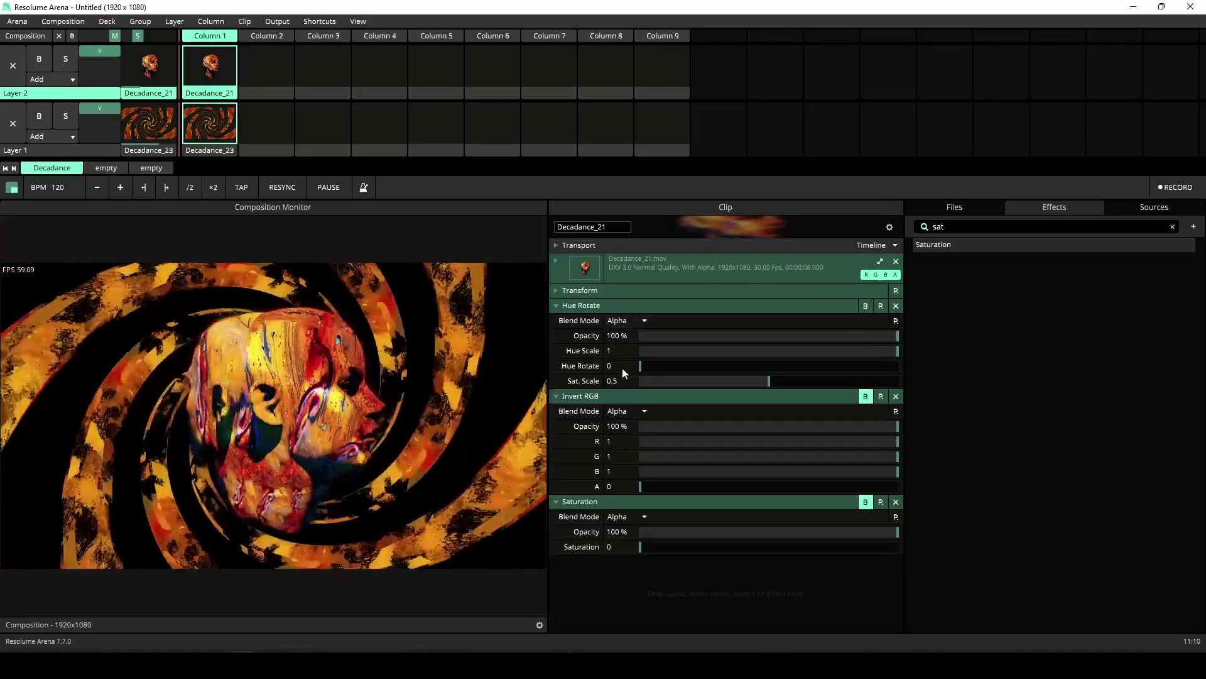
Set Hue Rotate to 0.22 with reduced opacity and Hue Scale 1, and test Invert RGB's R channel
mouse_move(642, 367)
left_mouse_down()
mouse_move(698, 366)
mouse_move(659, 366)
left_mouse_up()
left_click_drag(806, 335, 959, 363)
left_click_drag(808, 382, 844, 386)
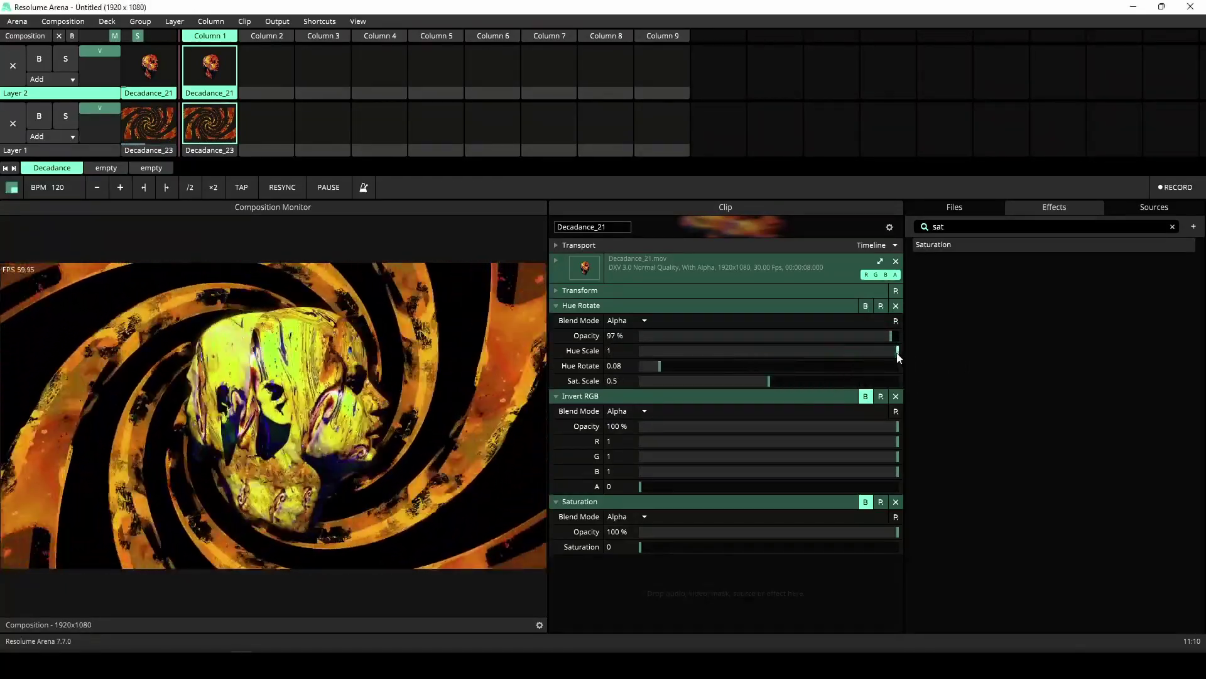
left_click_drag(666, 367, 698, 369)
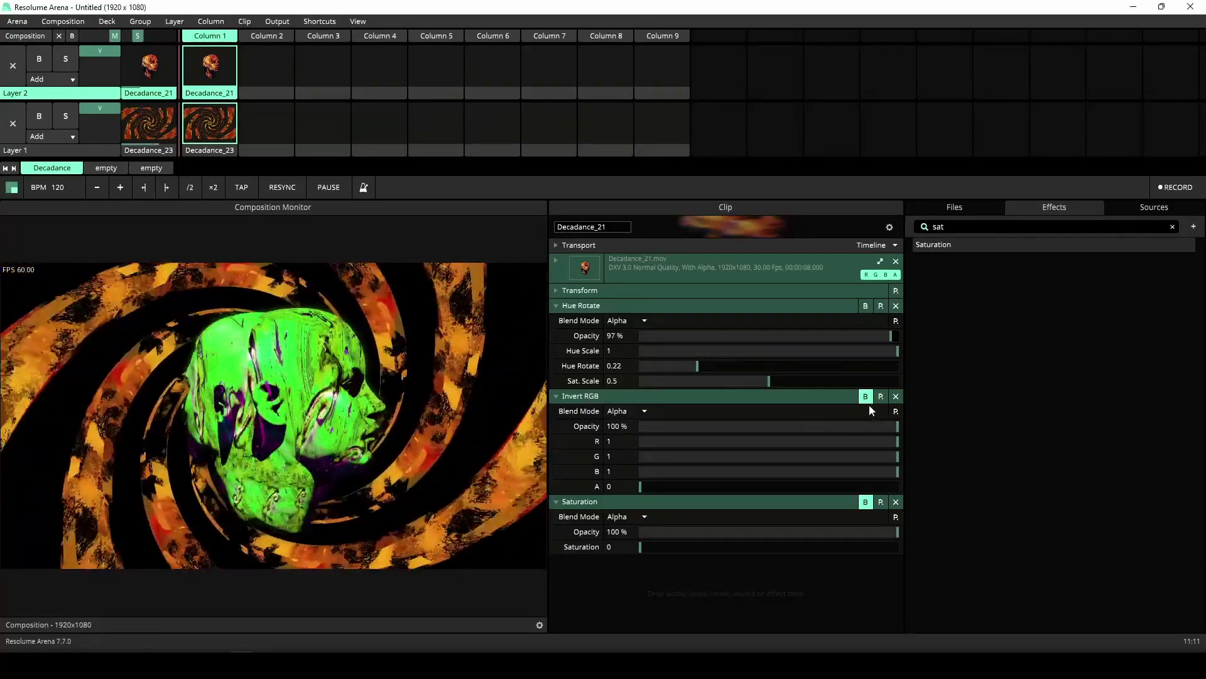
mouse_move(879, 435)
left_mouse_down()
mouse_move(823, 439)
mouse_move(899, 439)
left_mouse_up()
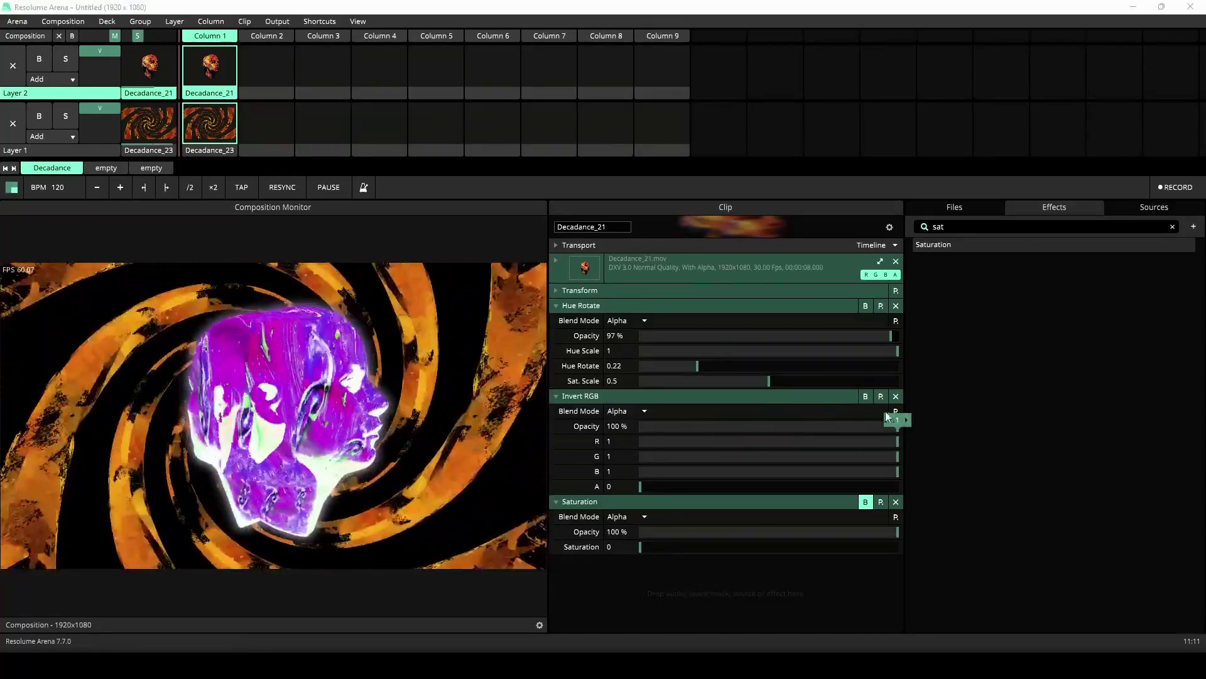
Bypass Invert RGB and leave Saturation active so the face renders greyscale
left_click(866, 396)
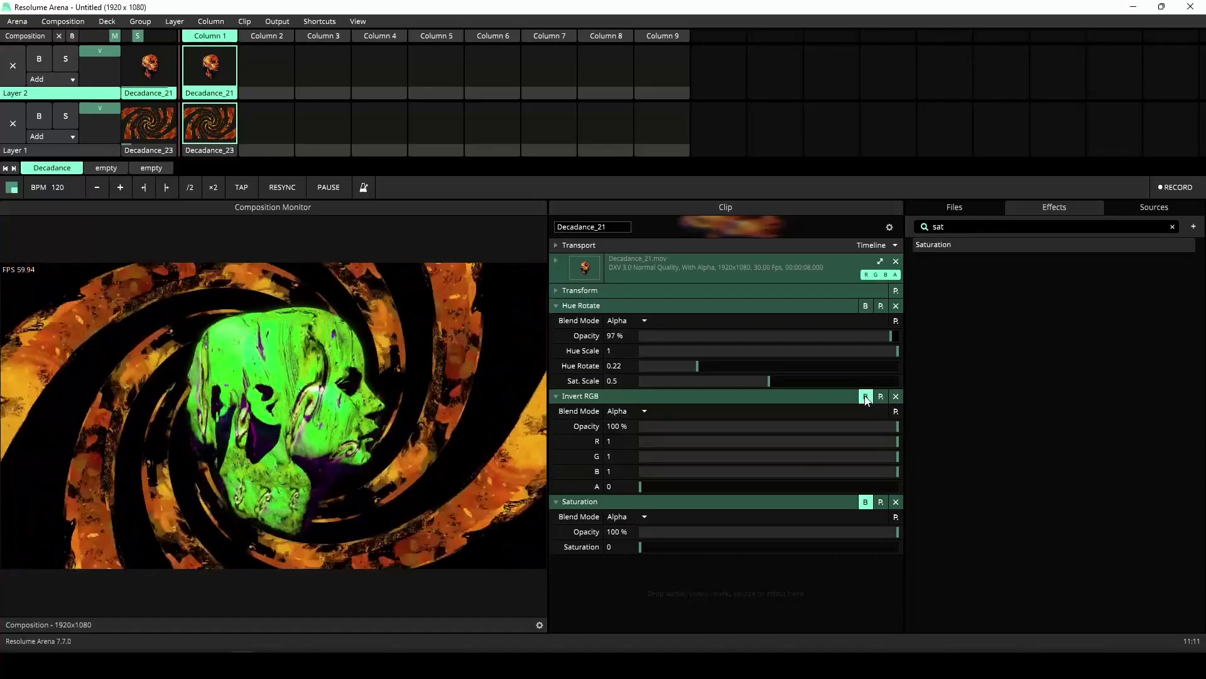
left_click(866, 502)
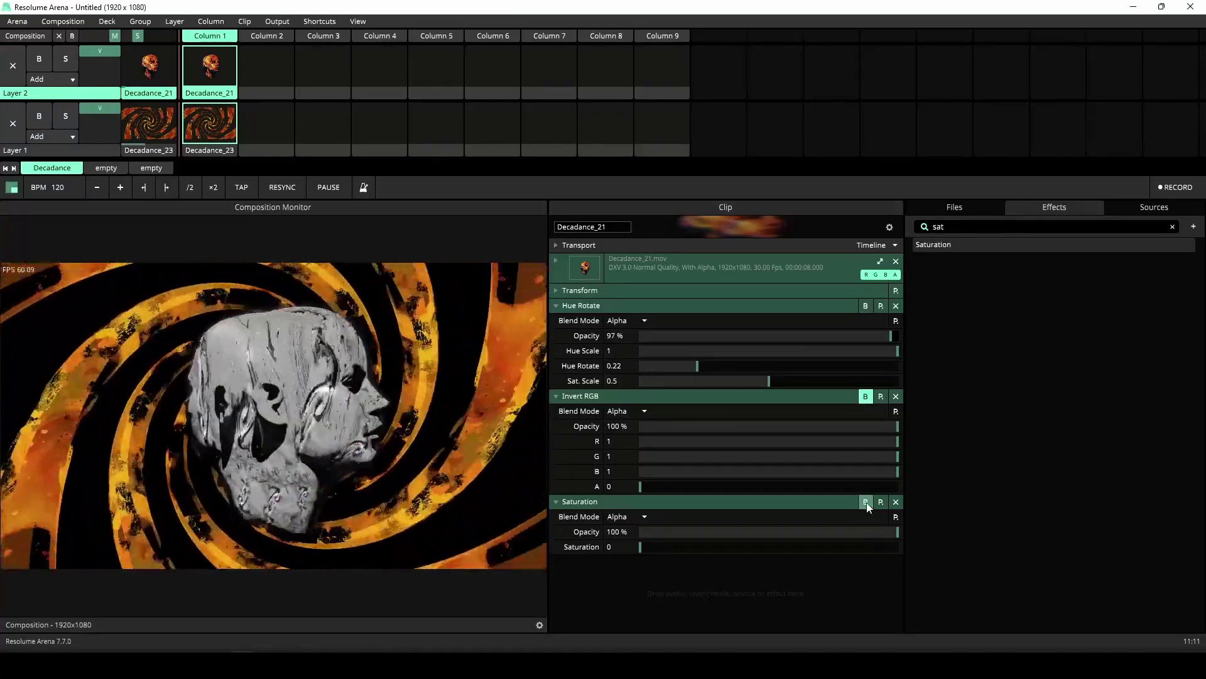
left_click(866, 502)
left_click(866, 502)
left_click(866, 502)
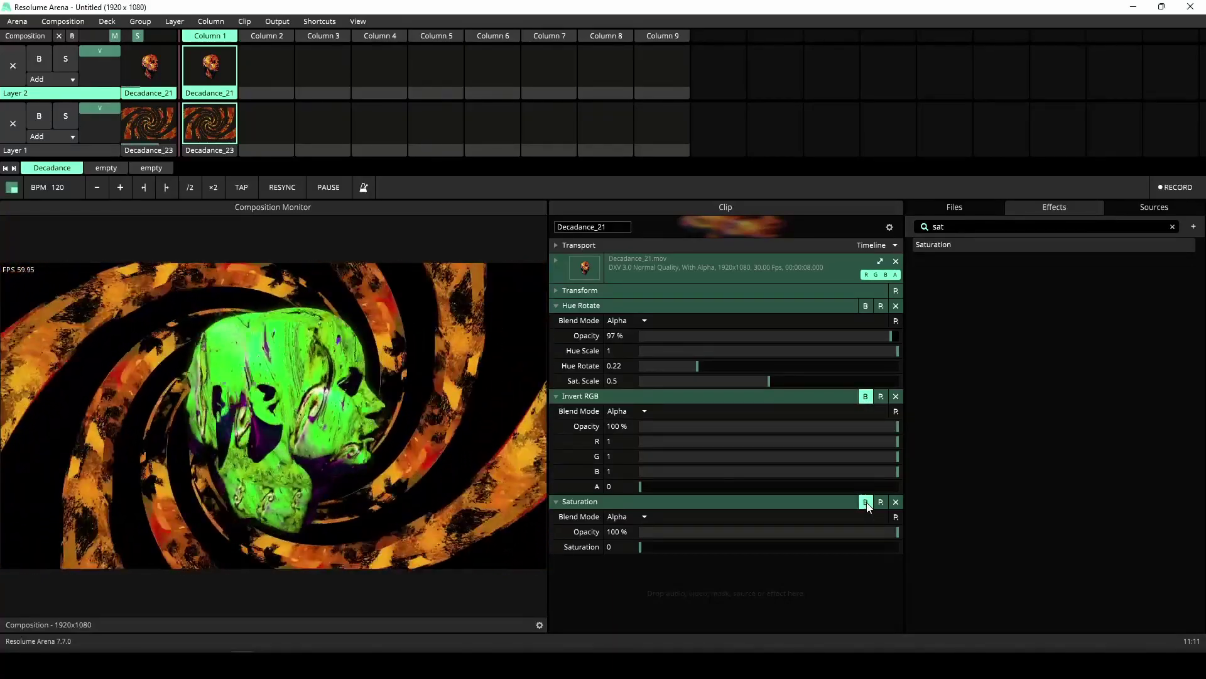
left_click(865, 502)
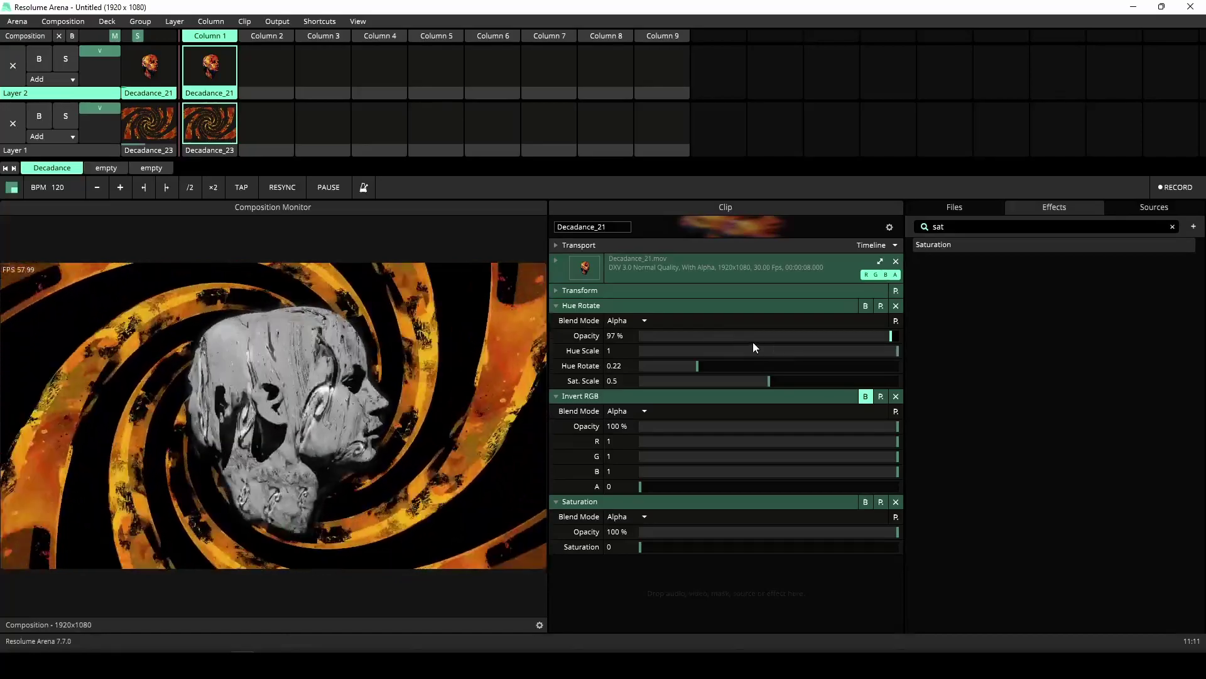
Test the clip's own Opacity slider in its expanded properties, then collapse them
left_click(557, 260)
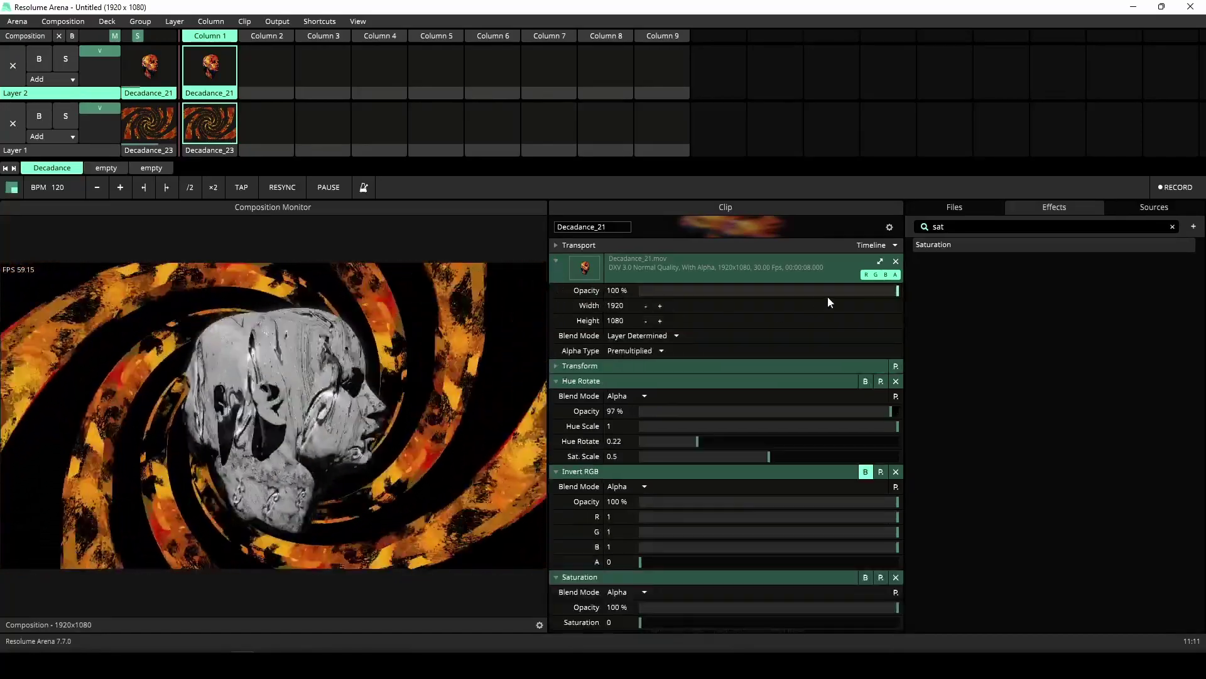
left_click_drag(828, 293, 960, 306)
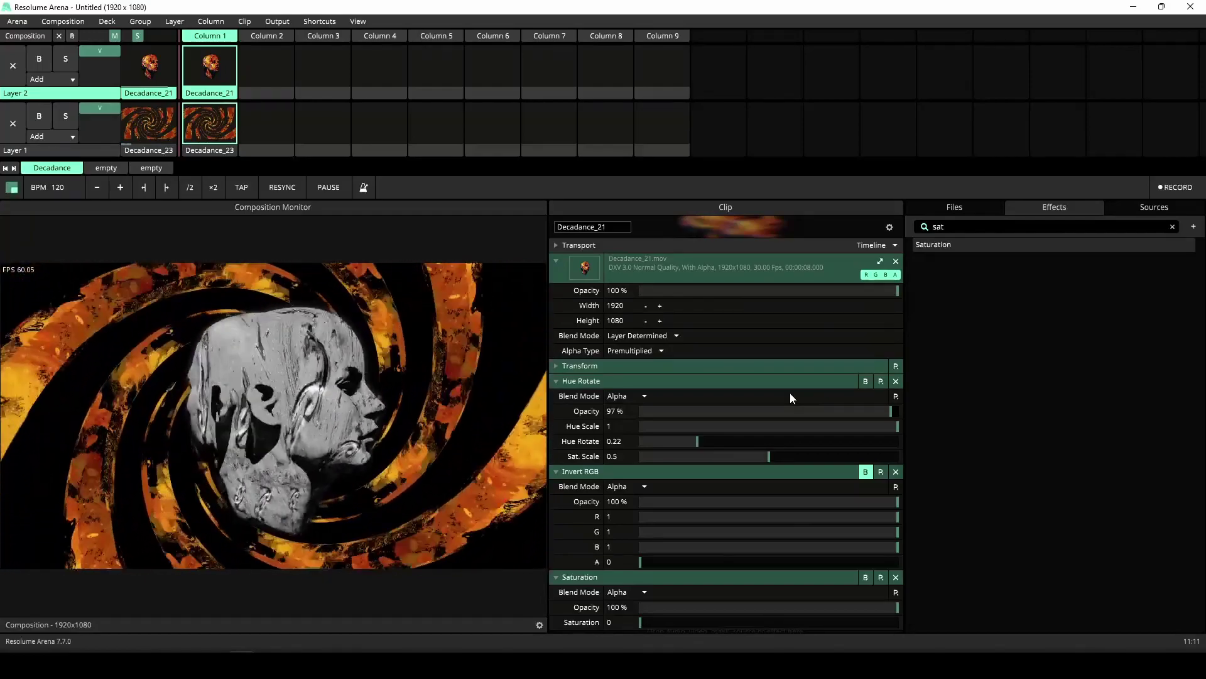
left_click(557, 260)
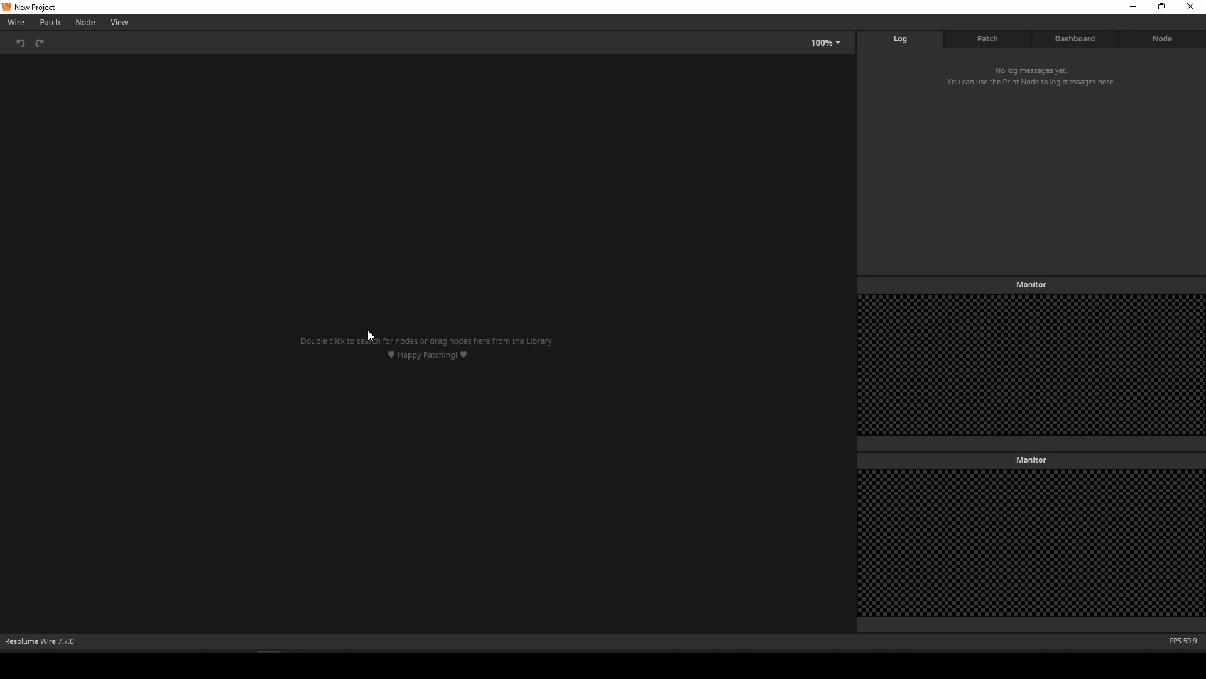
Add a Texture In node via 'tex' search and route it to the Test Card
double_click(346, 274)
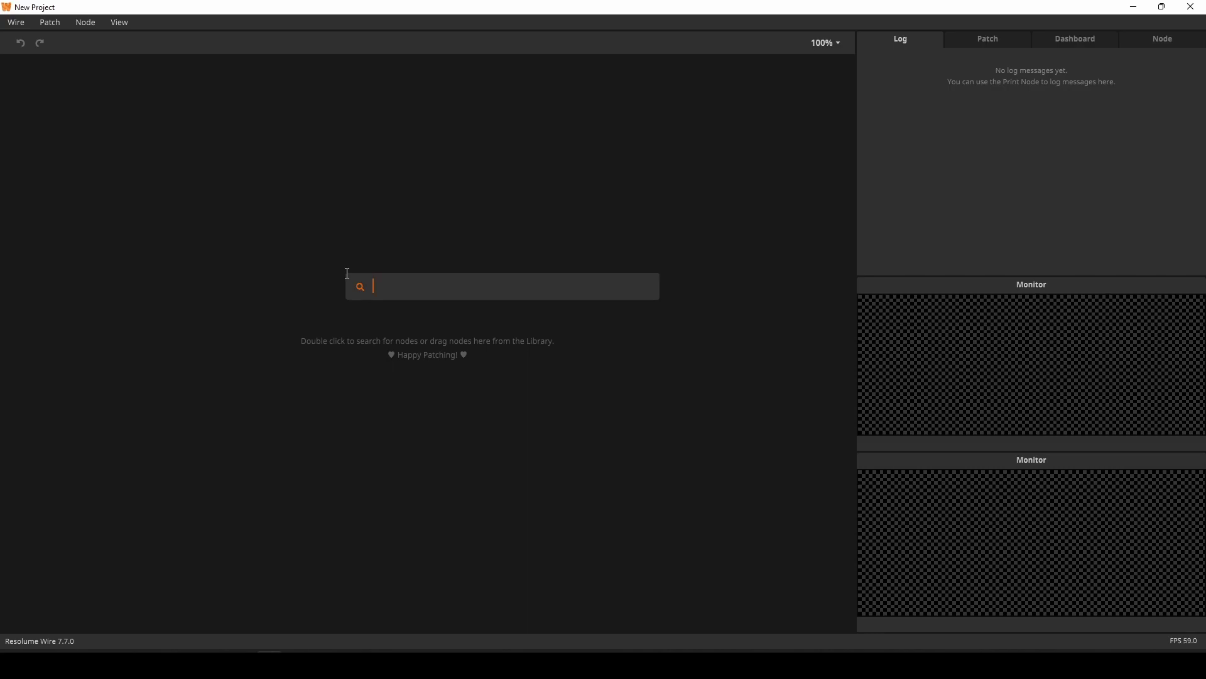
type("tex")
key("Down")
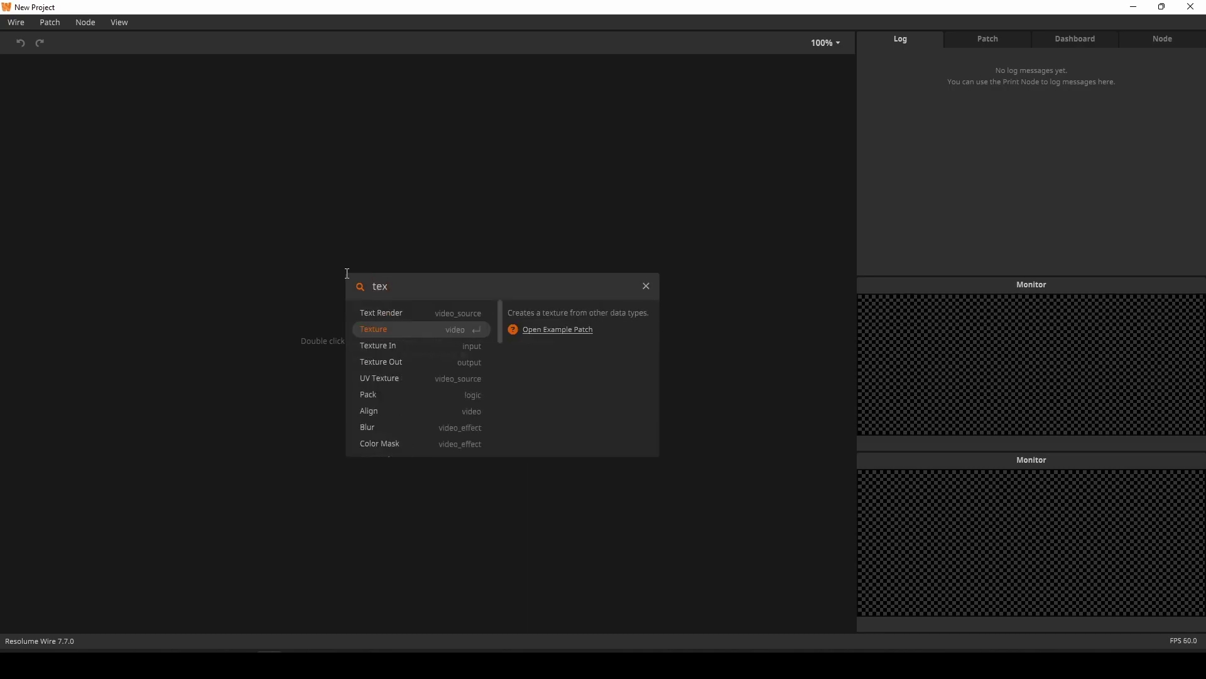
key("Down")
key("Return")
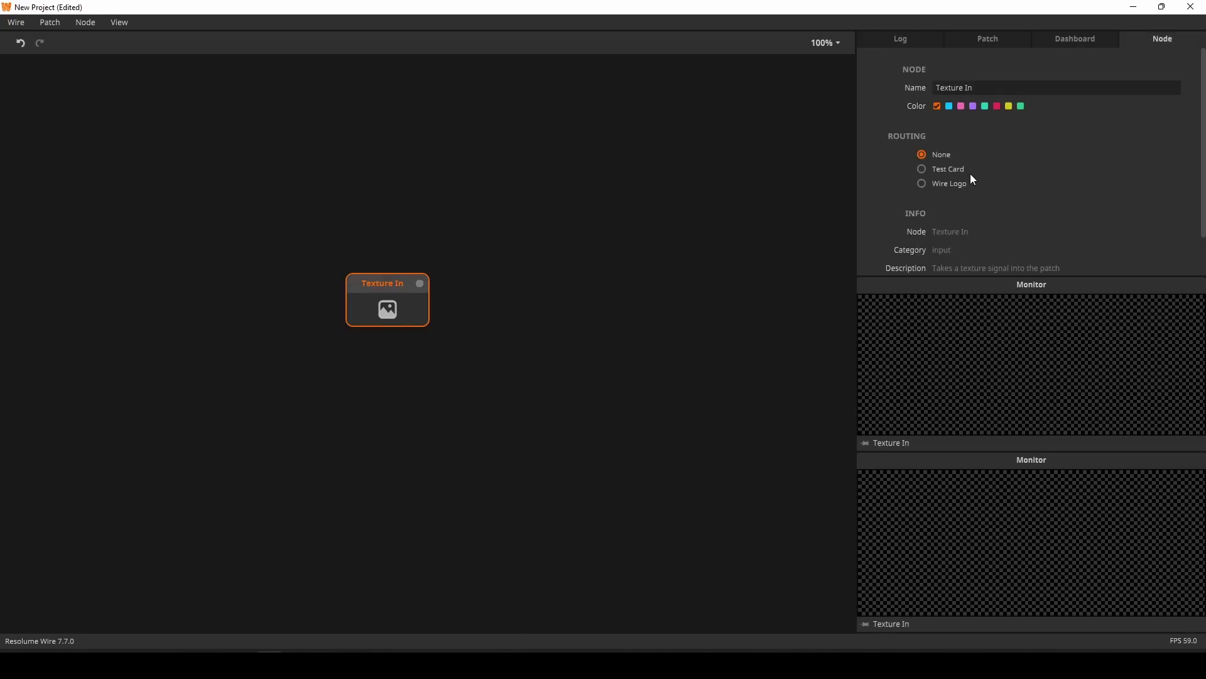
left_click(921, 168)
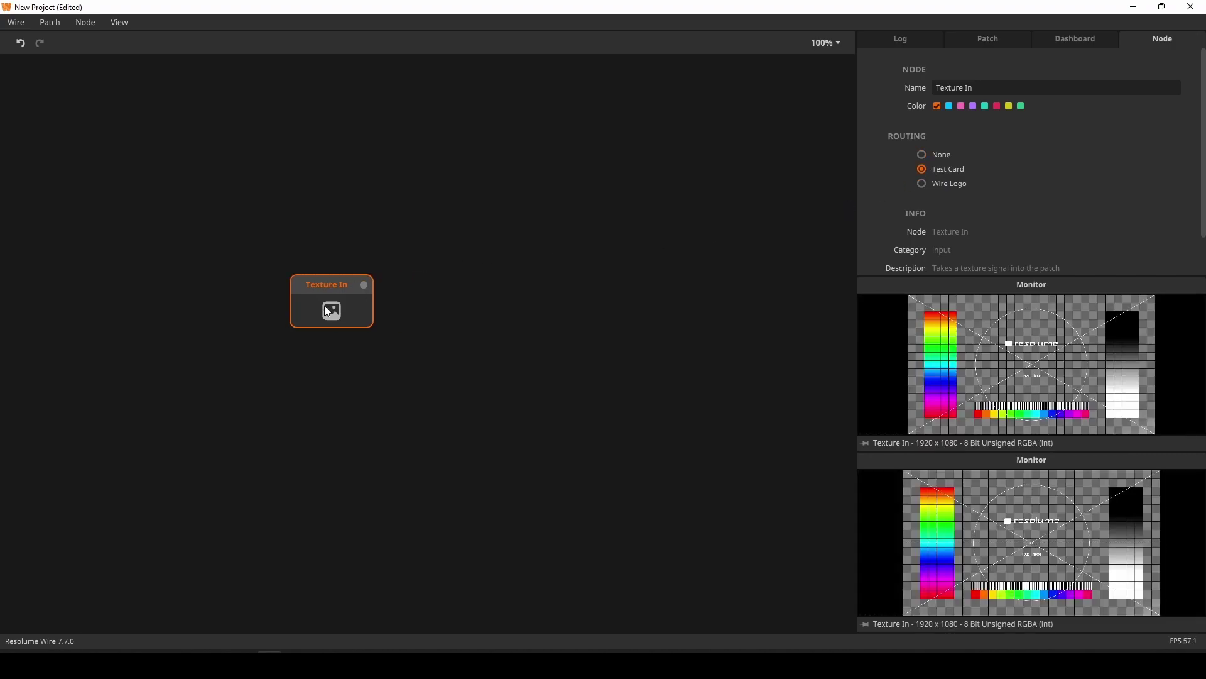
Add a Texture Out node and place it to the right of Texture In
double_click(535, 314)
type("tex")
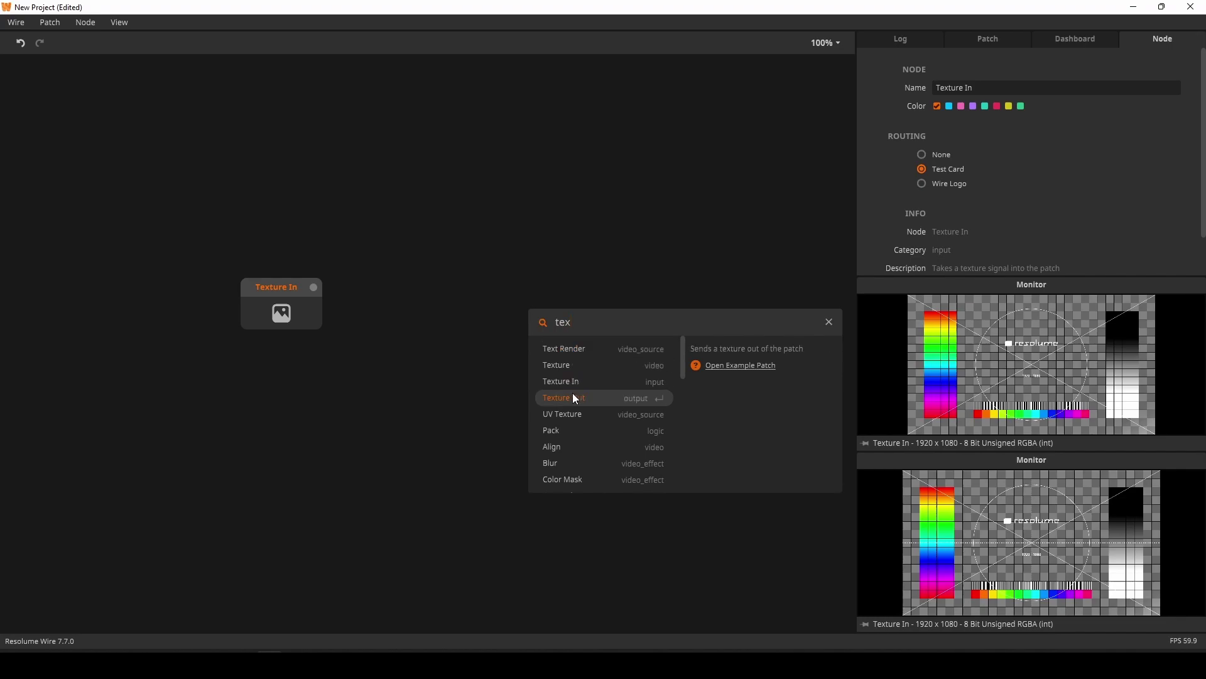
left_click(575, 398)
left_click_drag(596, 334, 629, 315)
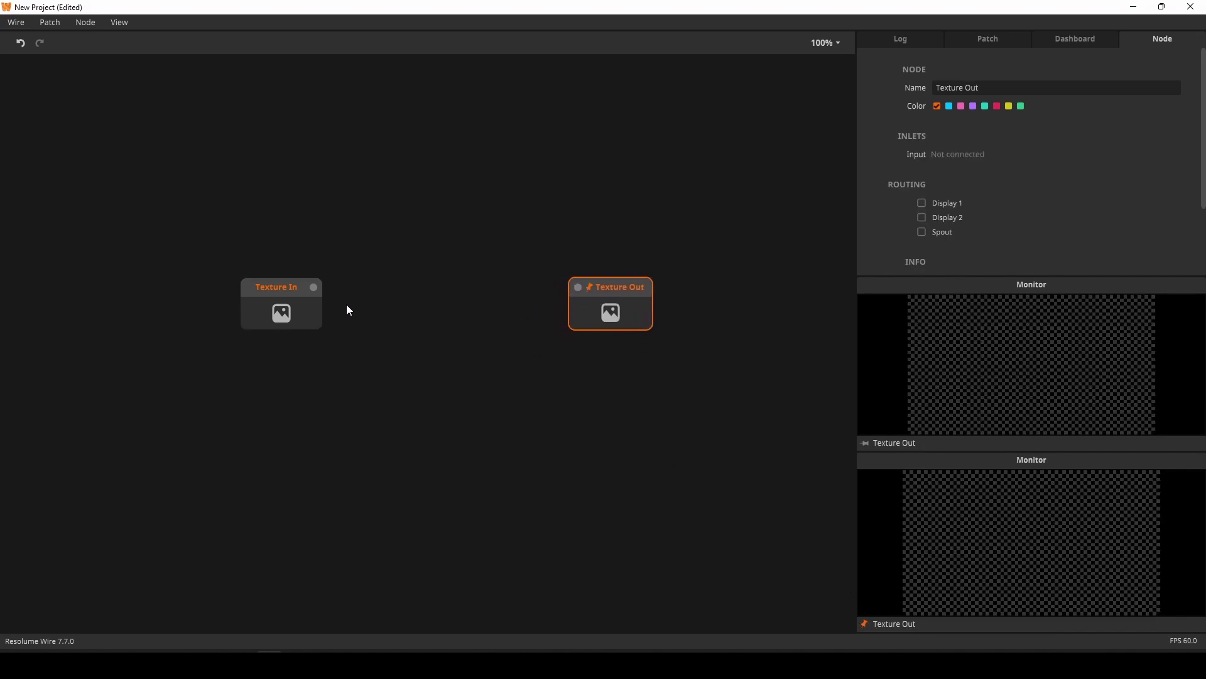
left_click_drag(319, 306, 296, 304)
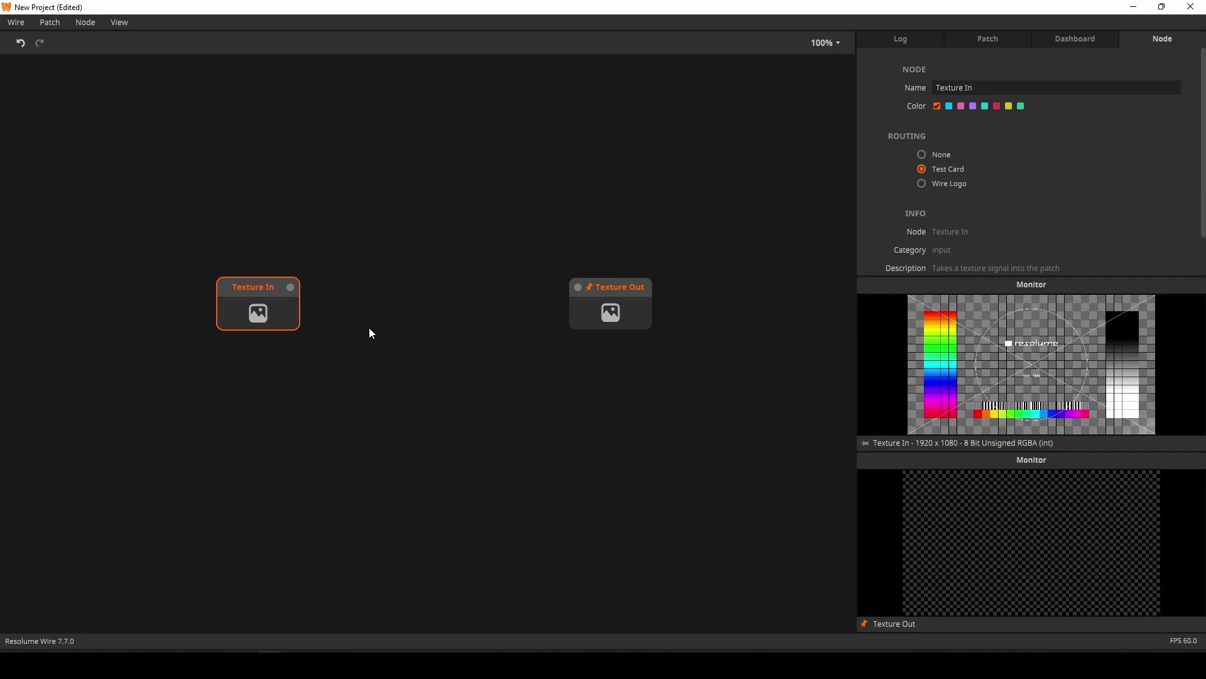
Set the patch category to Effect and move Texture In further left
left_click(1008, 42)
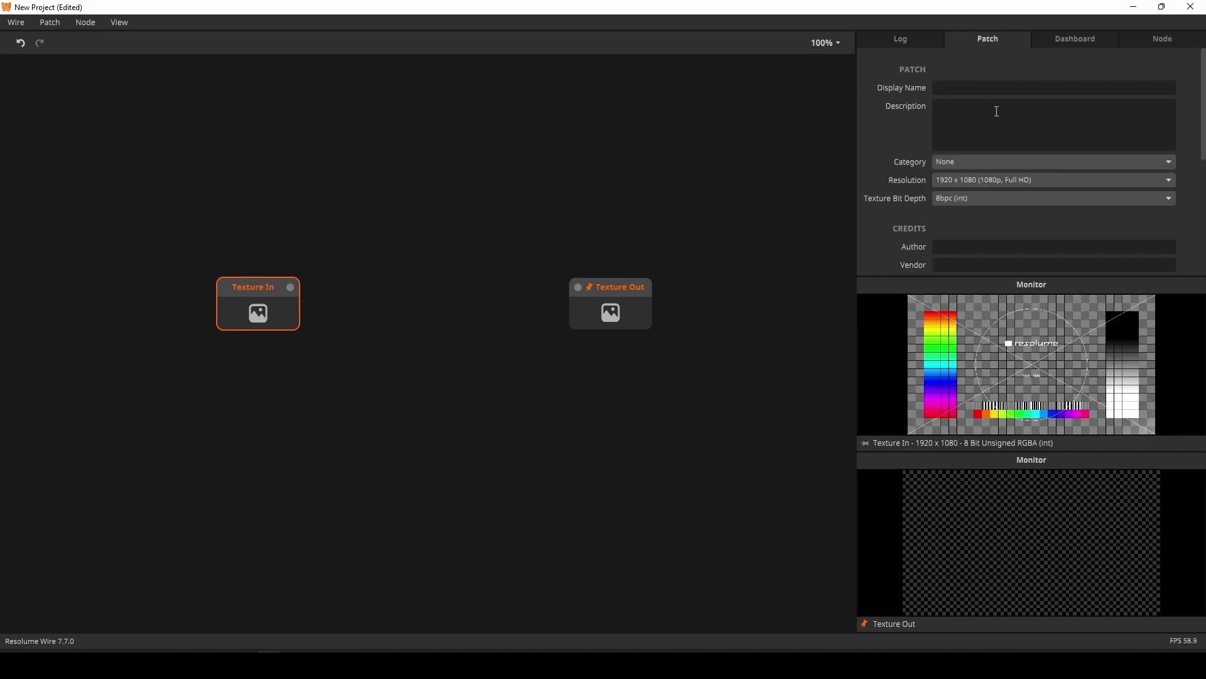
left_click(972, 163)
left_click(976, 216)
left_click_drag(277, 323, 220, 322)
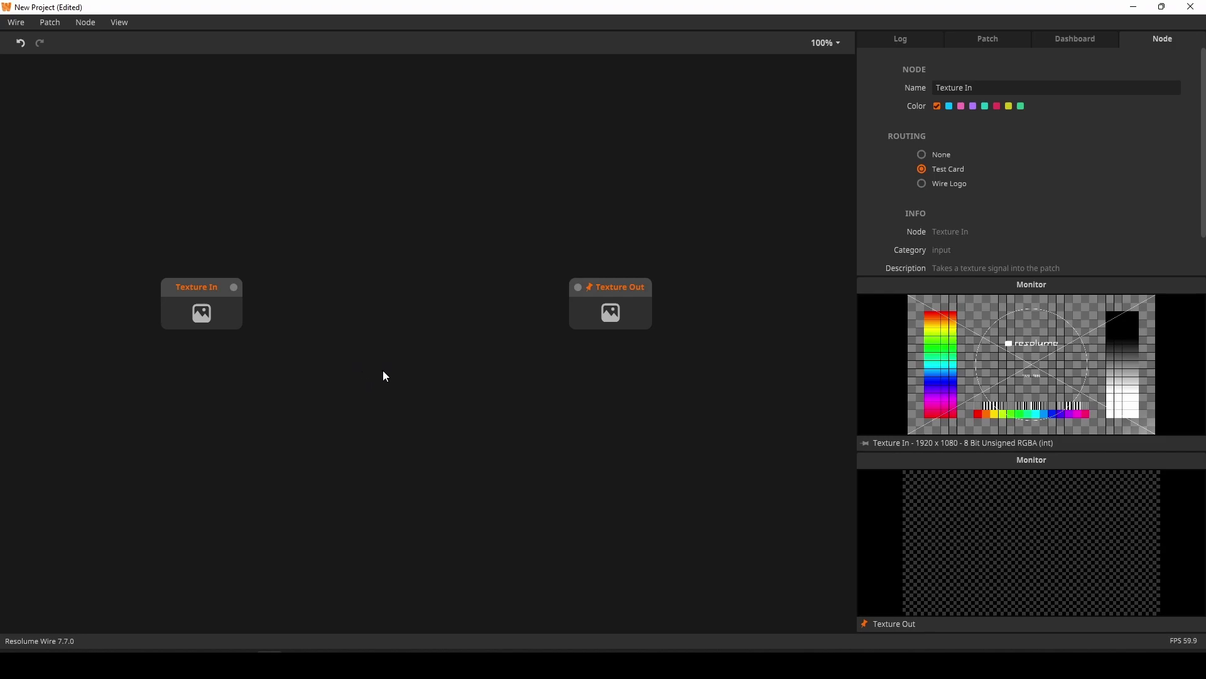
Add a Hue Rotate node between the texture nodes, with Texture Out moved further right
left_click_drag(619, 313, 735, 312)
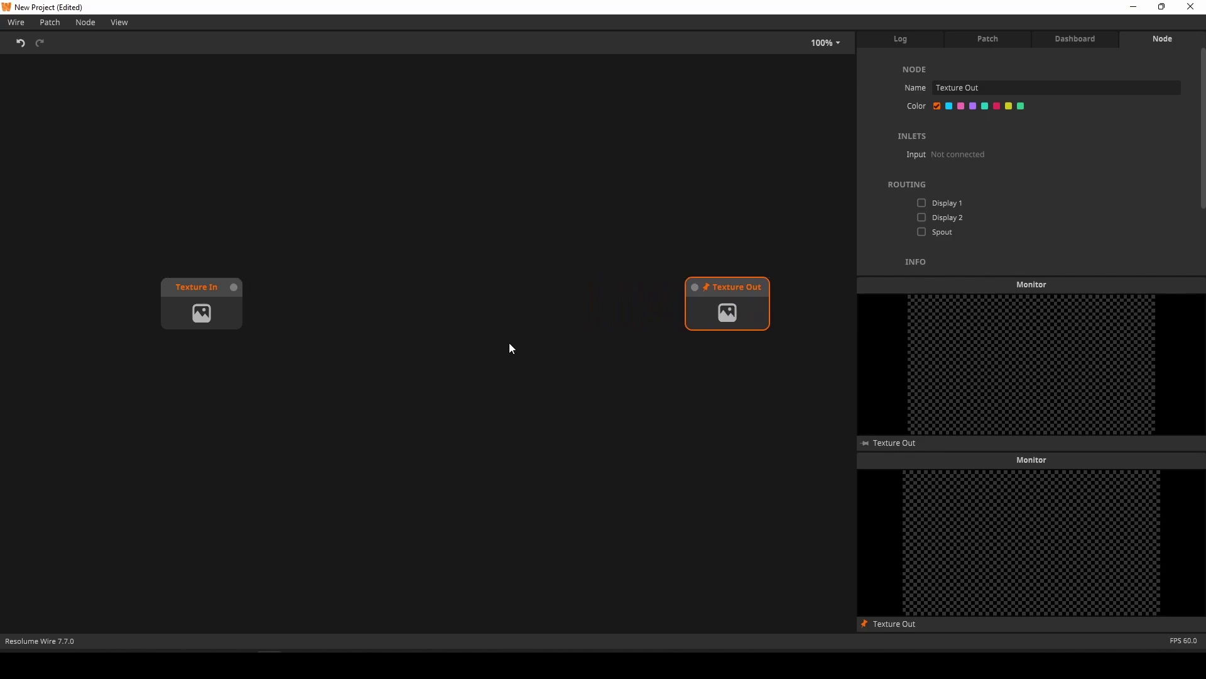
double_click(394, 375)
type("huie")
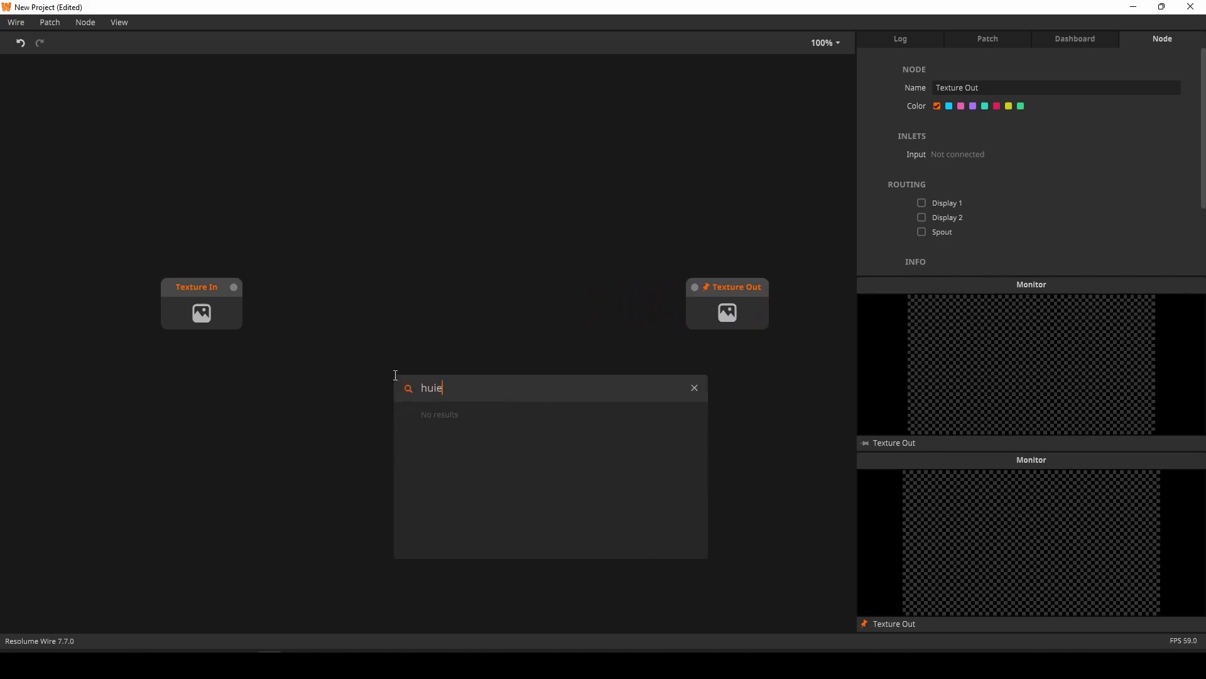
key("BackSpace")
type("e")
key("Return")
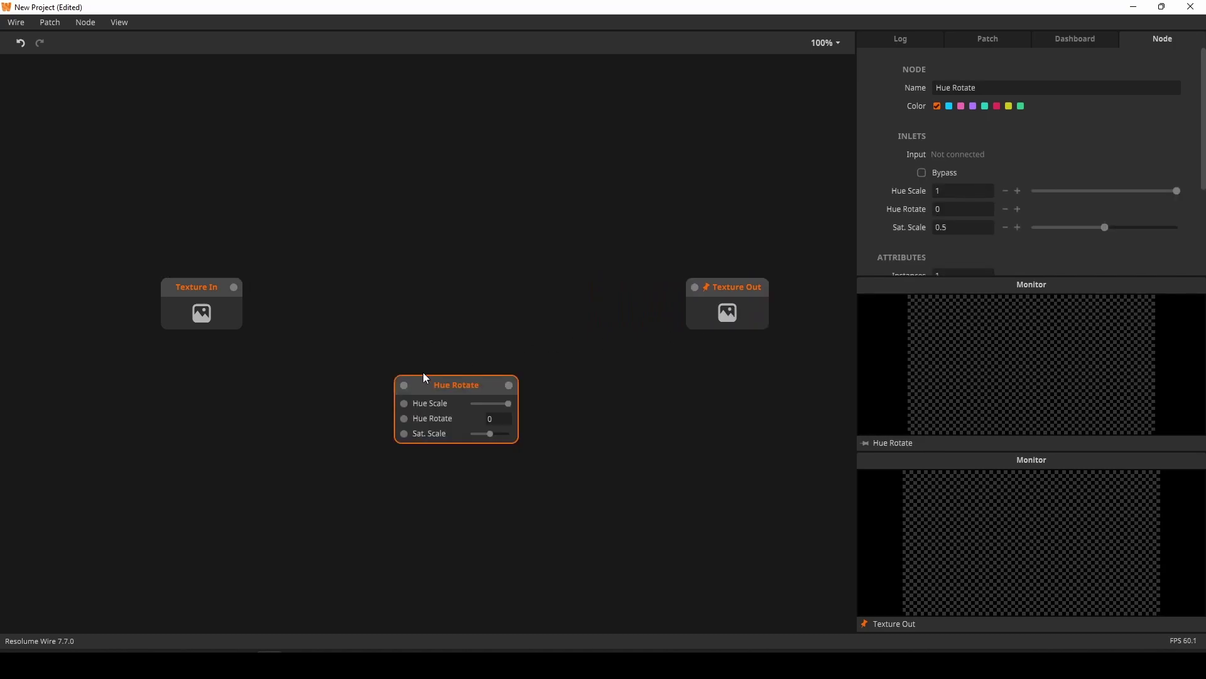
left_click_drag(425, 377, 348, 280)
Add an Invert RGB node beside Hue Rotate and rearrange the row of nodes
double_click(476, 382)
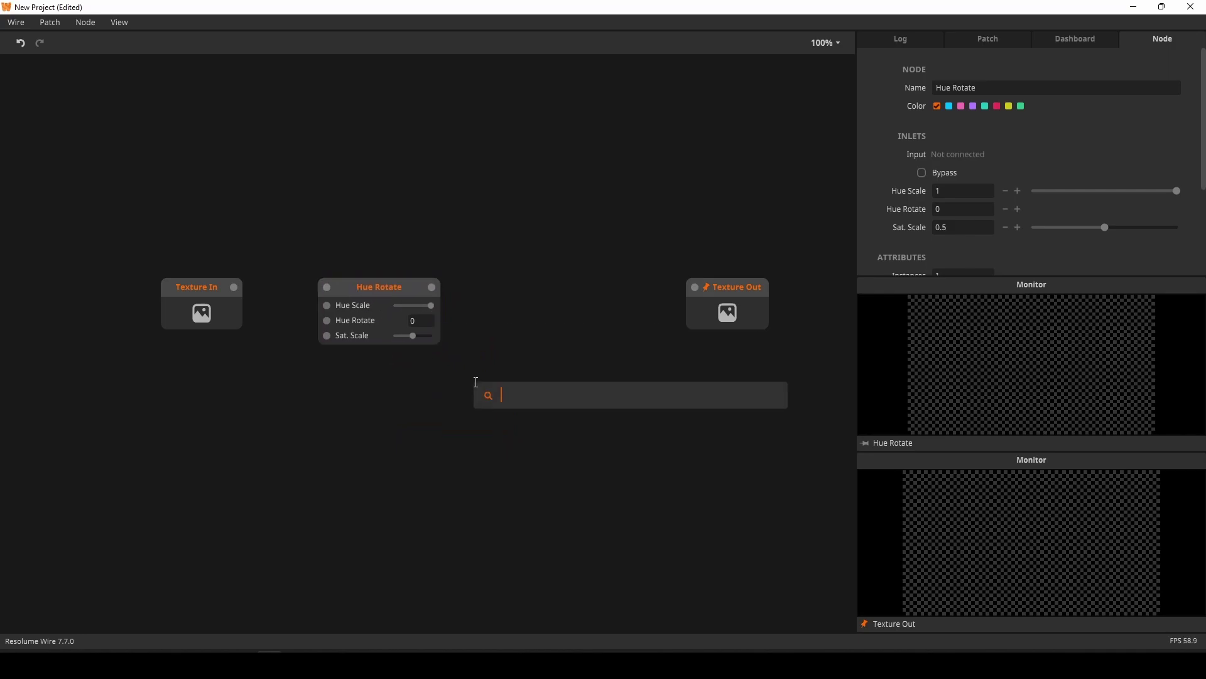
type("inv")
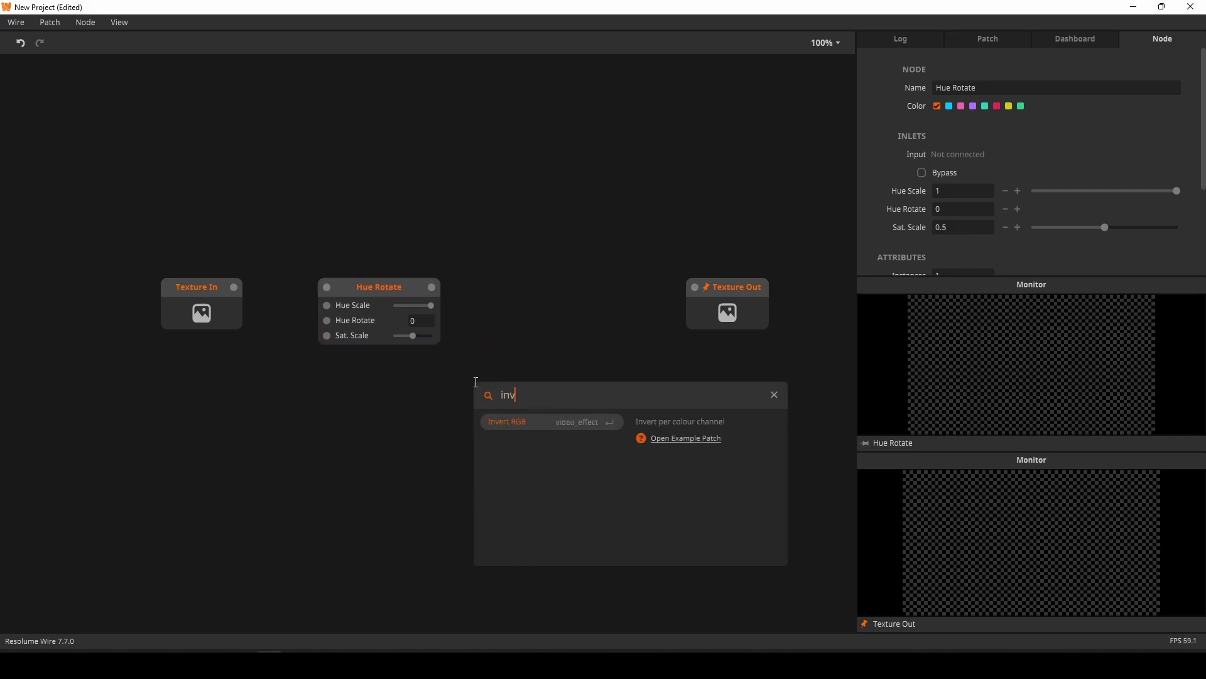
key("Return")
left_click_drag(509, 393, 507, 289)
left_click_drag(350, 435, 480, 300)
left_click_drag(179, 318, 125, 313)
left_click_drag(288, 371, 491, 282)
left_click_drag(491, 281, 428, 283)
Add a trial Saturation node, then delete it
double_click(614, 380)
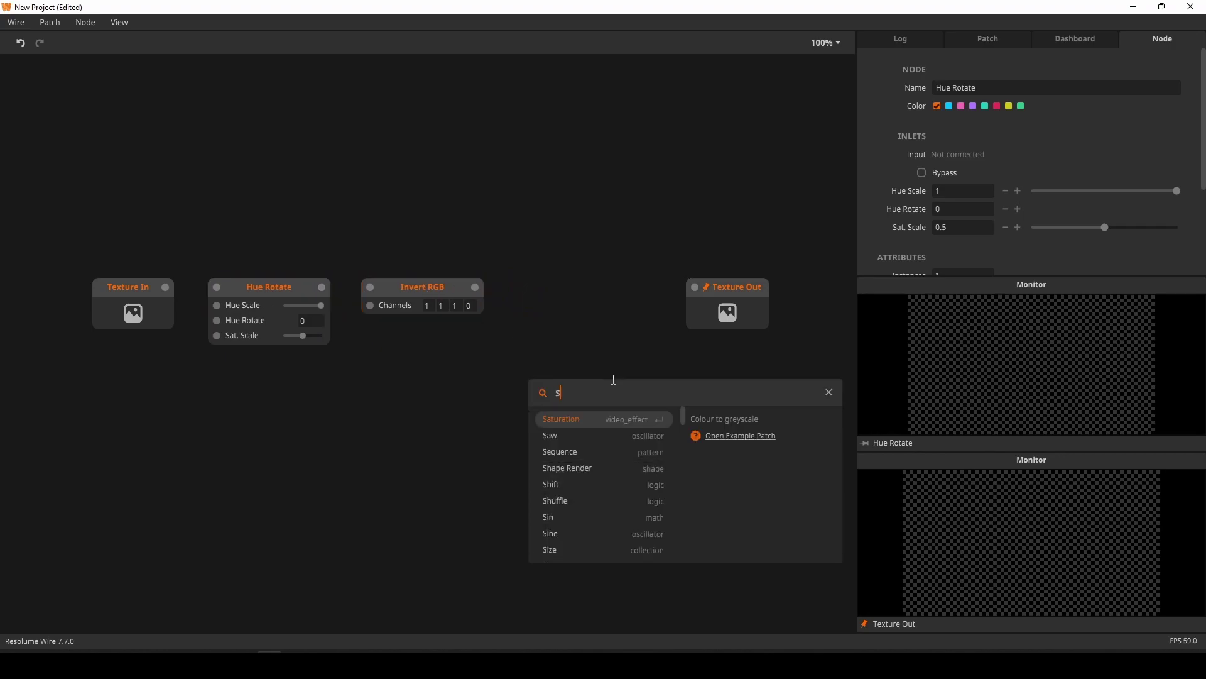
type("sat")
left_click(566, 424)
right_click(624, 423)
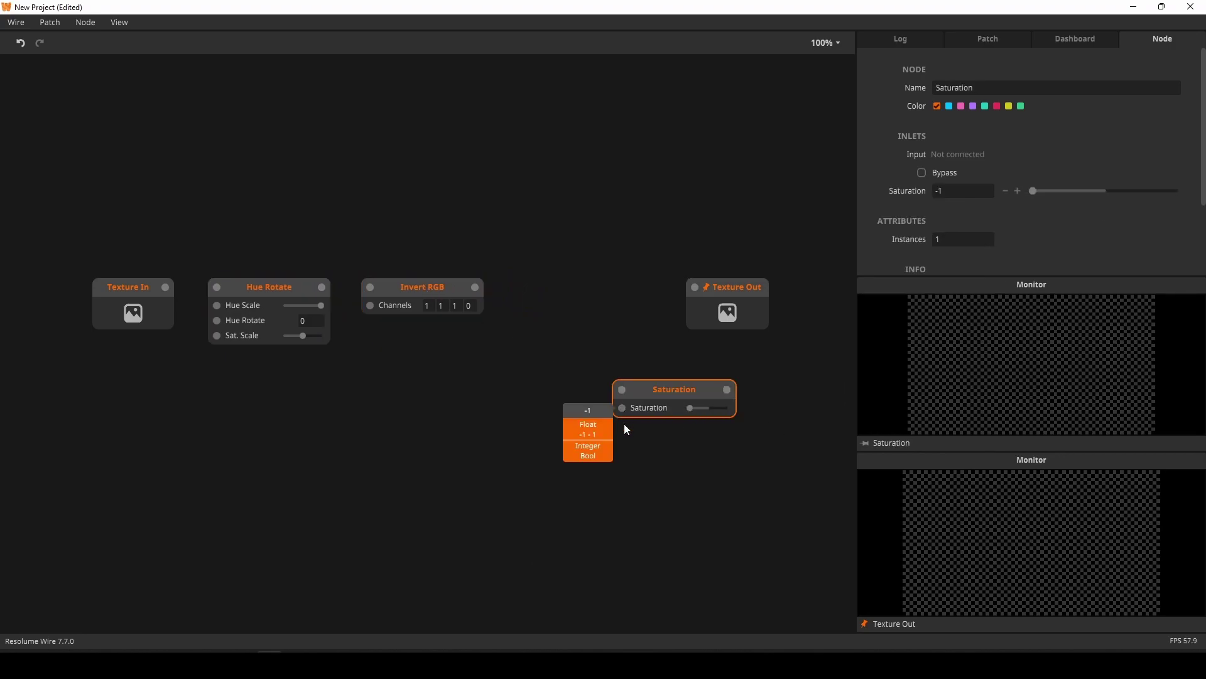
left_click_drag(615, 458, 689, 386)
key("Delete")
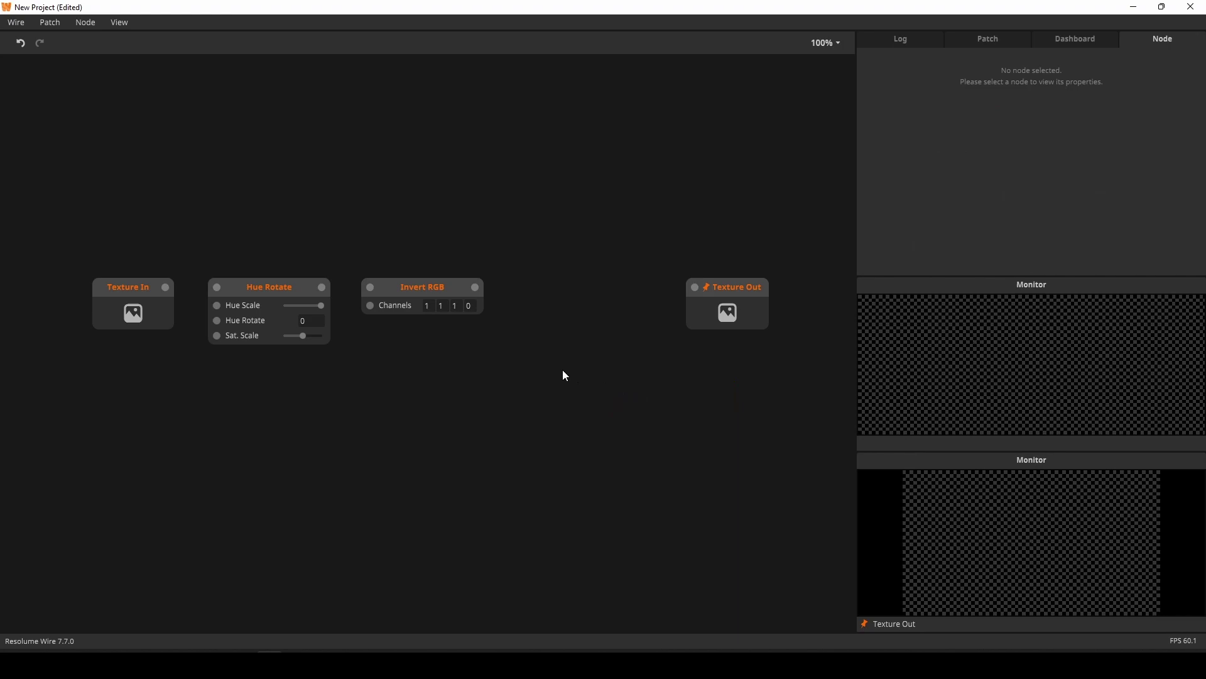
Add a Greyscale node (Average algorithm) after Invert RGB and wire Texture In into Hue Rotate and Invert RGB into Greyscale
double_click(564, 372)
type("gre")
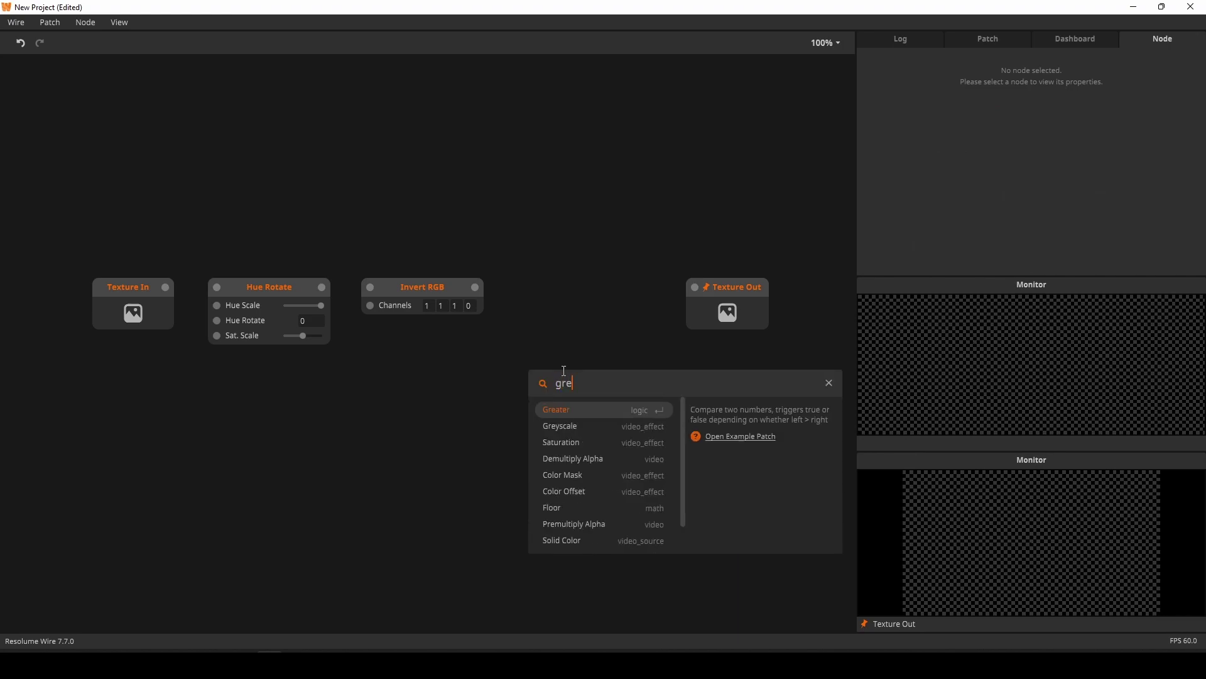
left_click(586, 428)
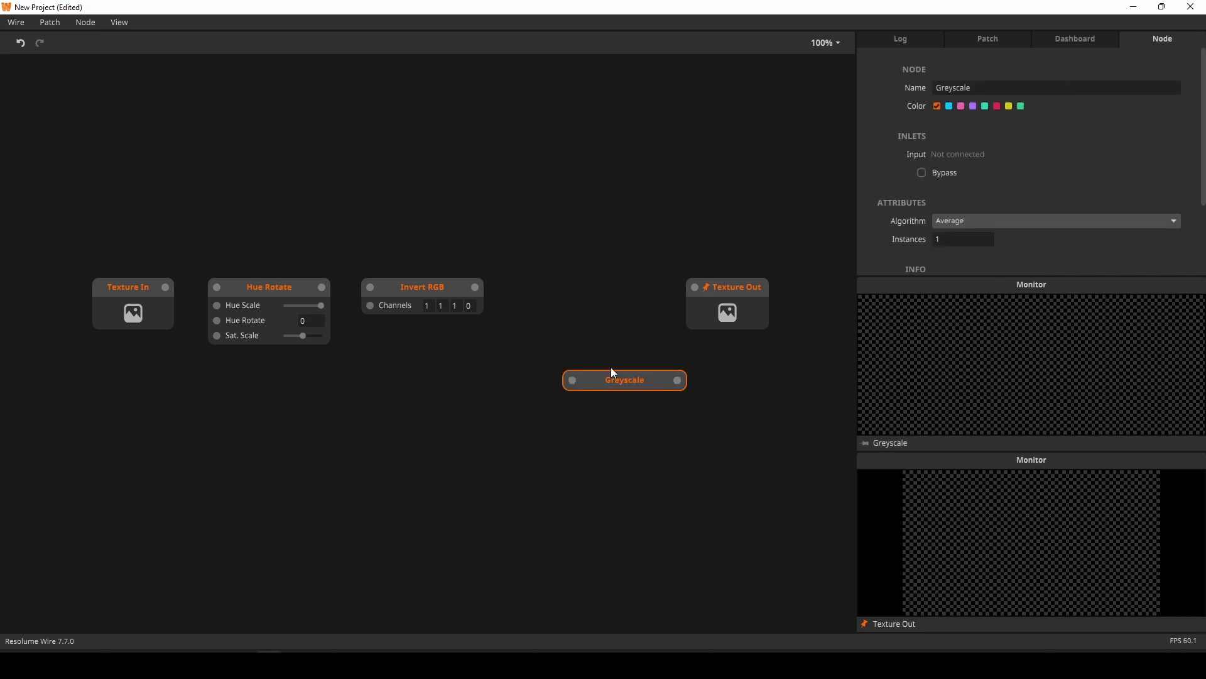
left_click_drag(601, 357, 575, 297)
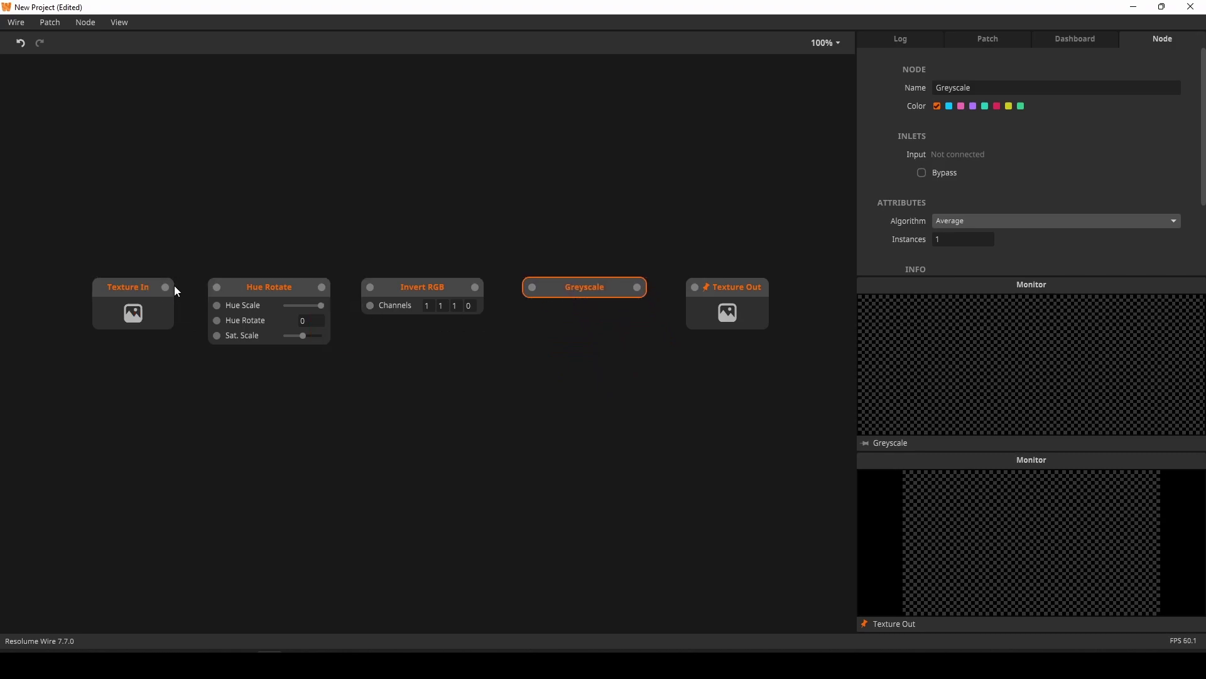
left_click_drag(168, 286, 217, 287)
left_click(979, 221)
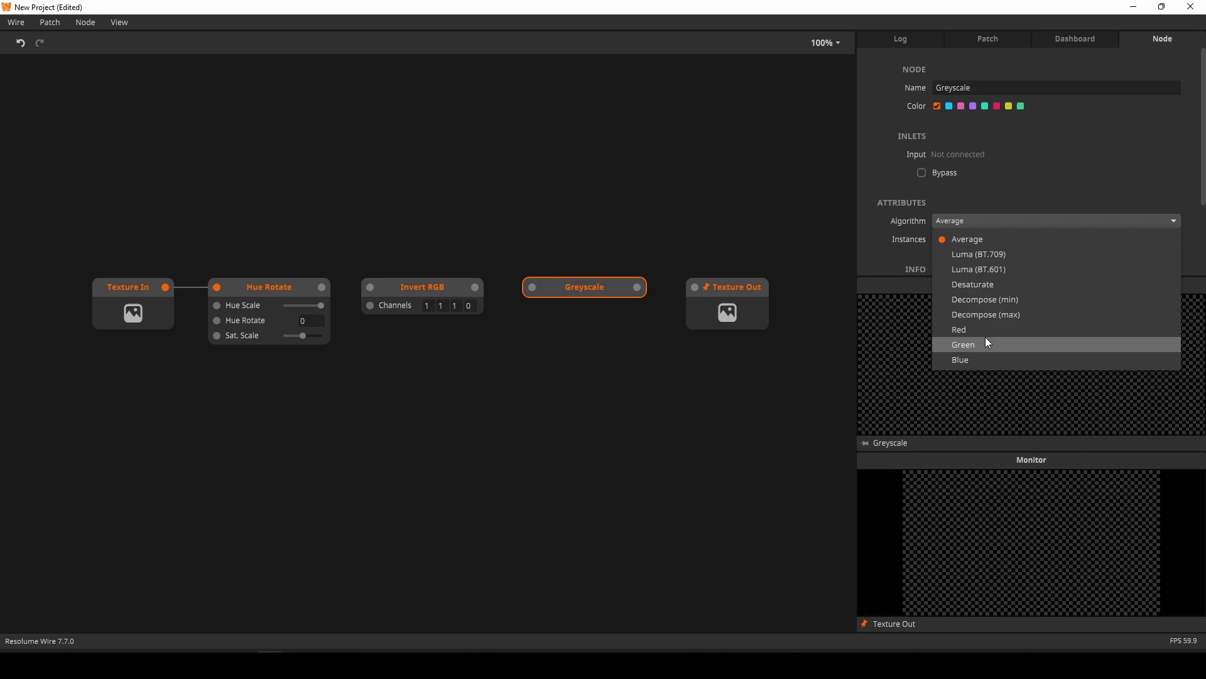
left_click(665, 409)
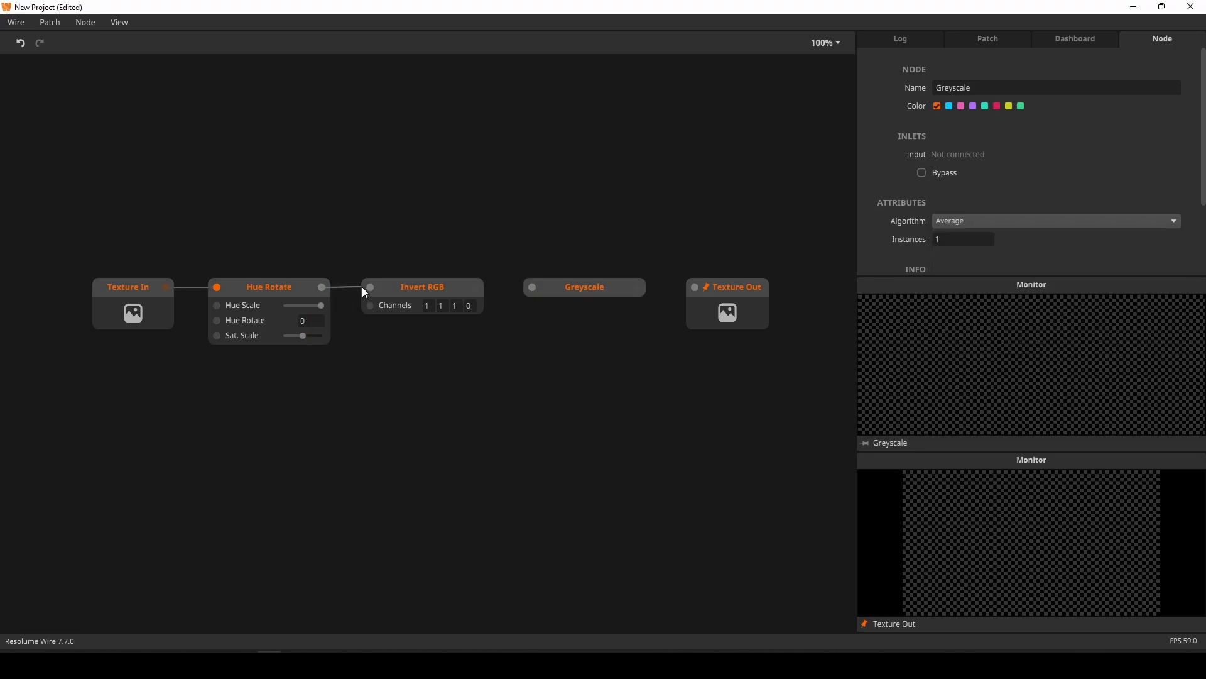
left_click_drag(476, 288, 532, 288)
scroll(641, 366, "right", 3)
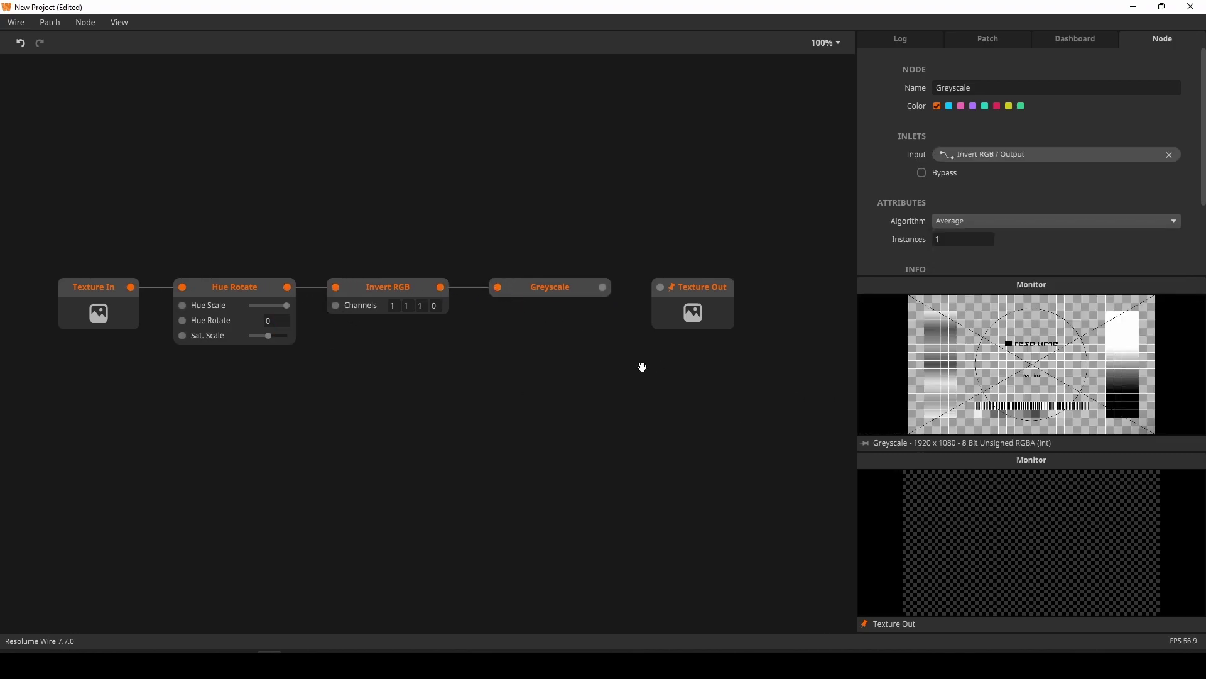
left_click_drag(615, 331, 718, 332)
Add Replace Alpha, wire Greyscale through it into Texture Out, and align them in the row
double_click(595, 370)
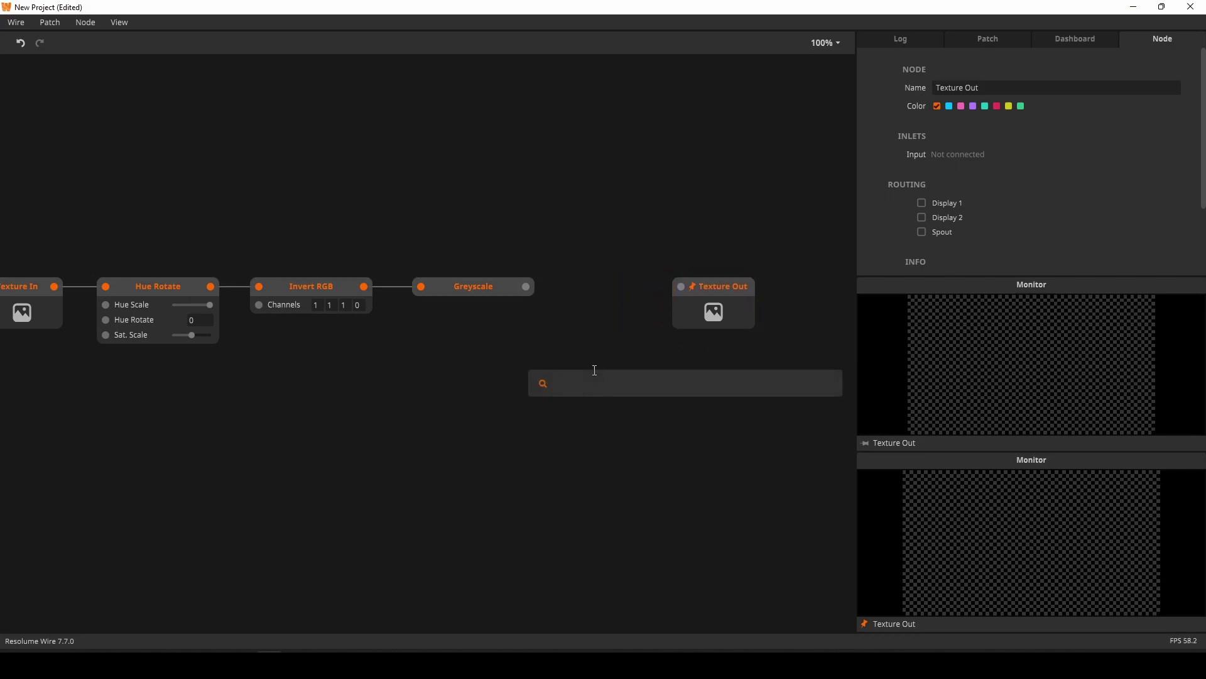
type("rep")
key("Down")
key("Down")
key("Down")
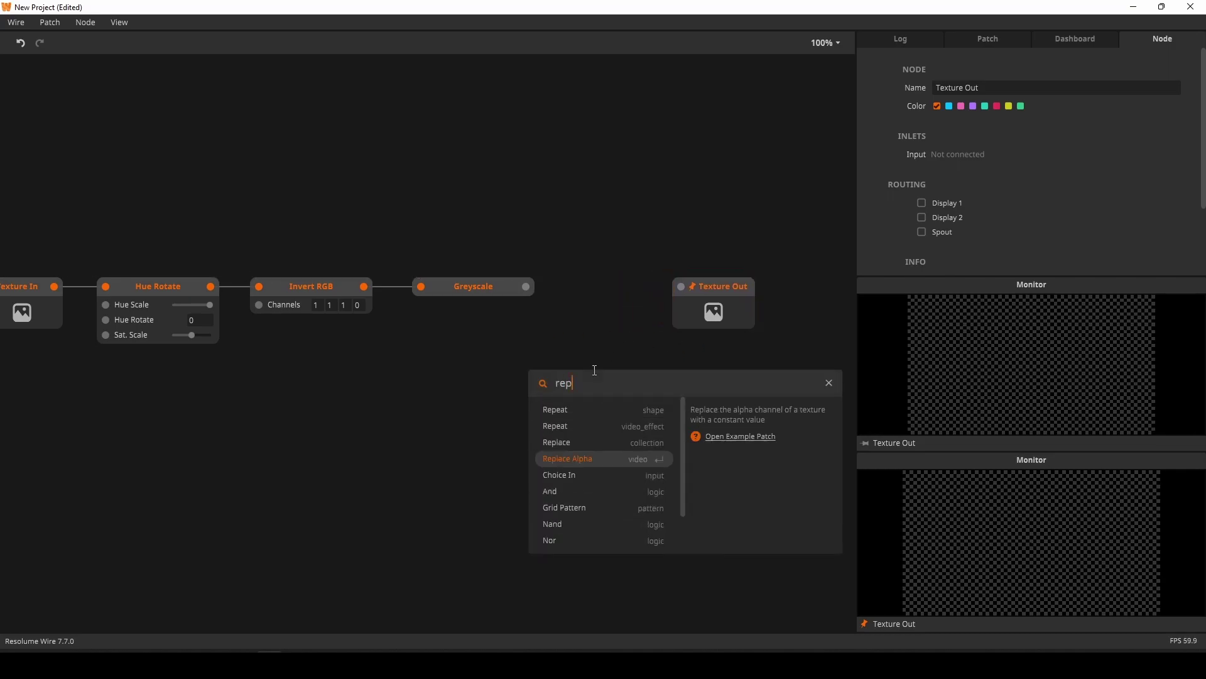
key("Return")
left_click_drag(526, 287, 543, 314)
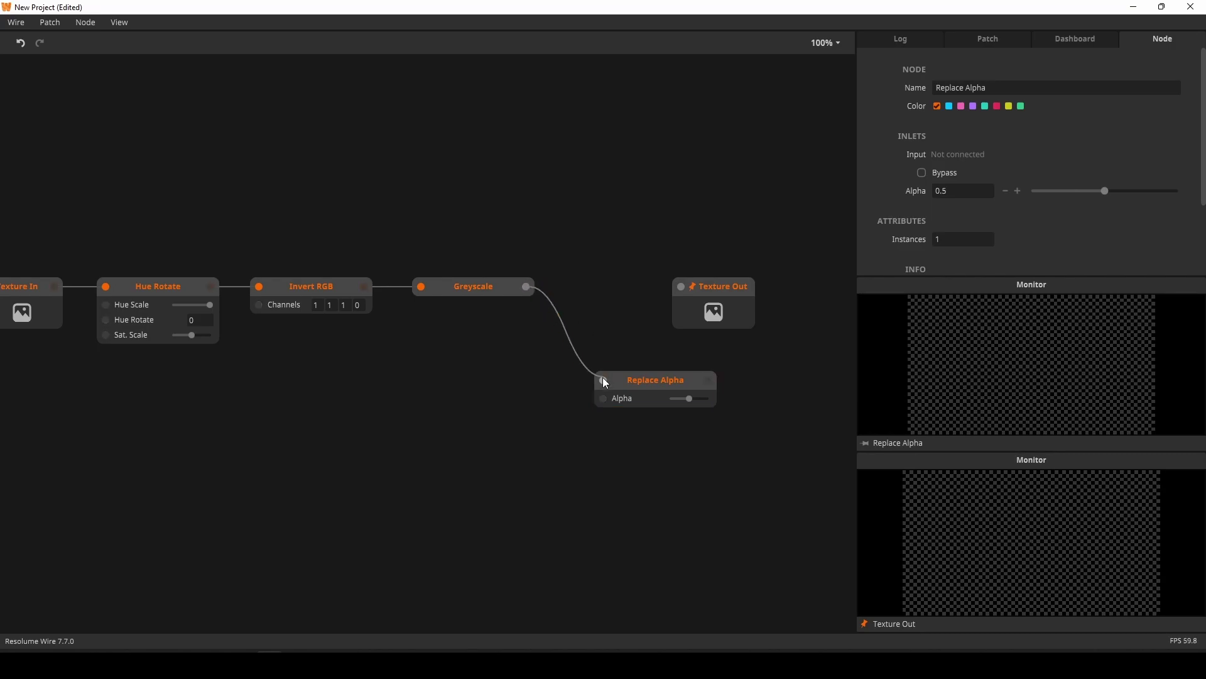
left_click_drag(604, 379, 603, 380)
left_click_drag(708, 380, 707, 343)
left_click_drag(690, 293, 774, 390)
mouse_move(681, 462)
left_mouse_down()
mouse_move(775, 398)
mouse_move(767, 379)
left_mouse_up()
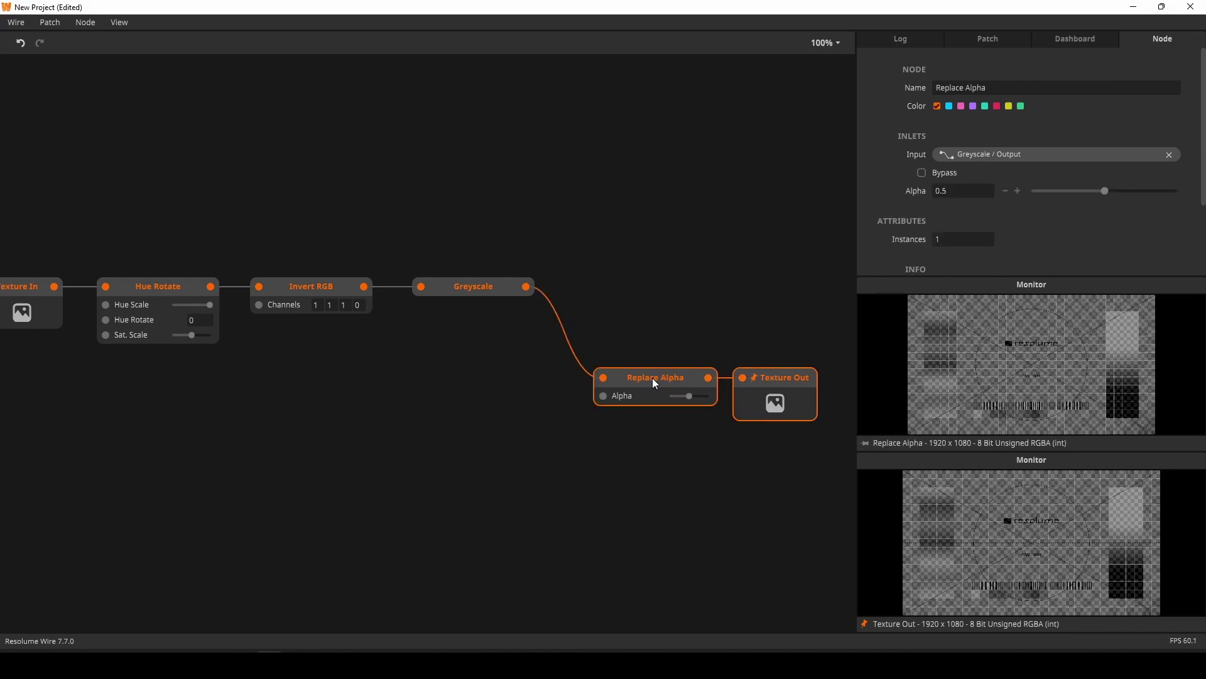
left_click_drag(653, 378, 632, 286)
Preview Hue Rotate's output and nudge Texture In slightly left
left_click(168, 295)
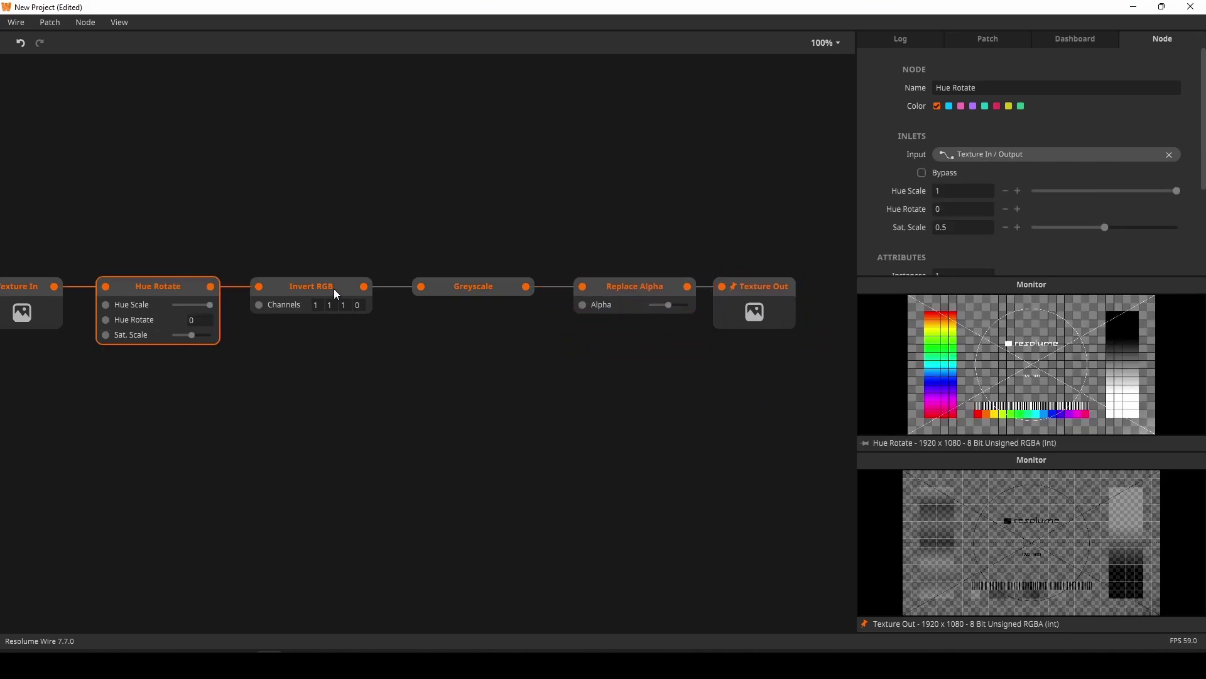
left_click(333, 293)
left_click_drag(293, 387, 423, 393)
left_click(165, 324)
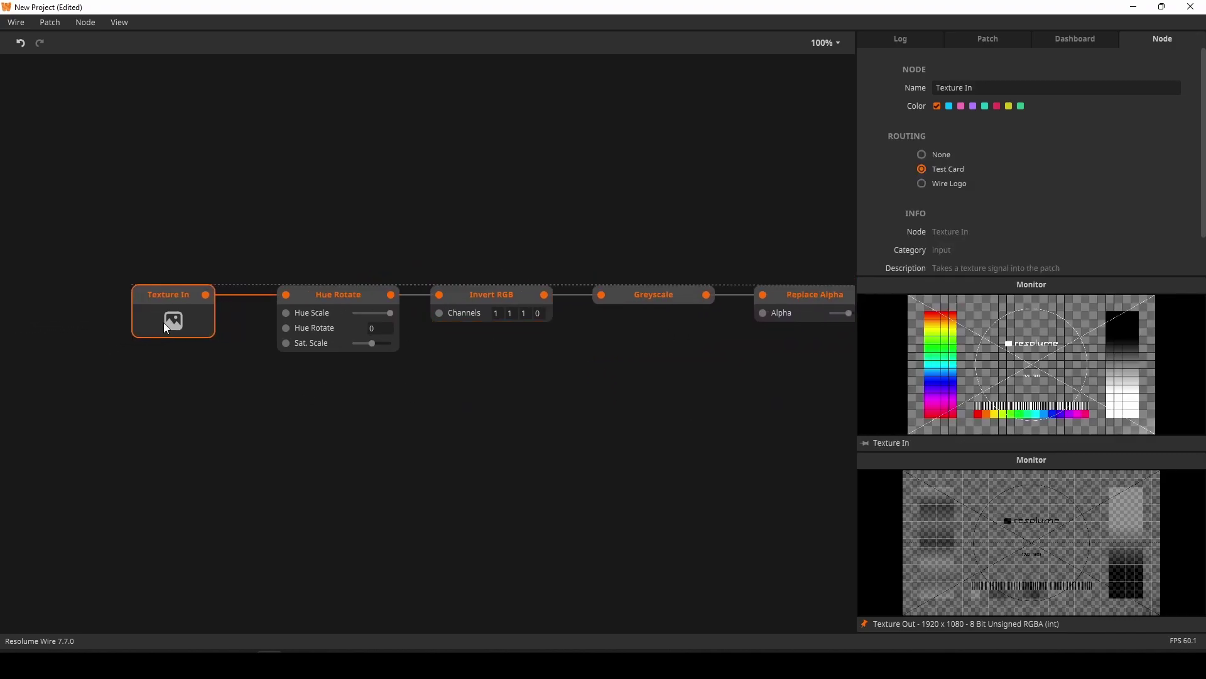
left_click_drag(164, 323, 146, 330)
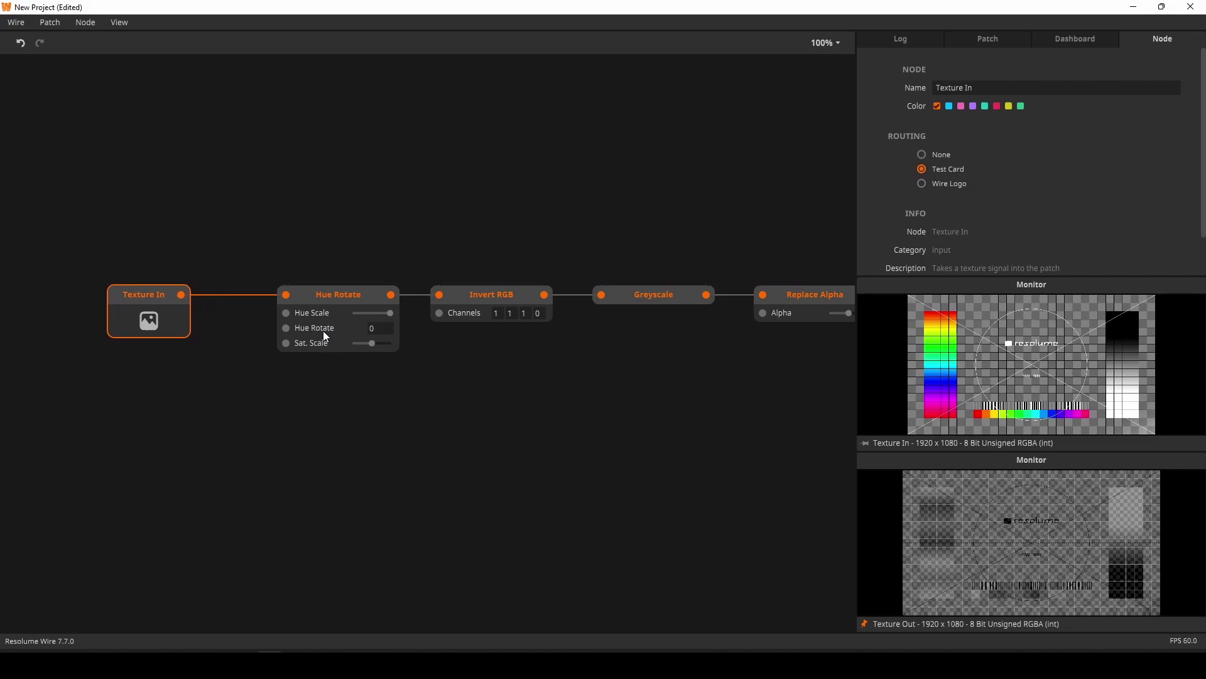
left_click(337, 296)
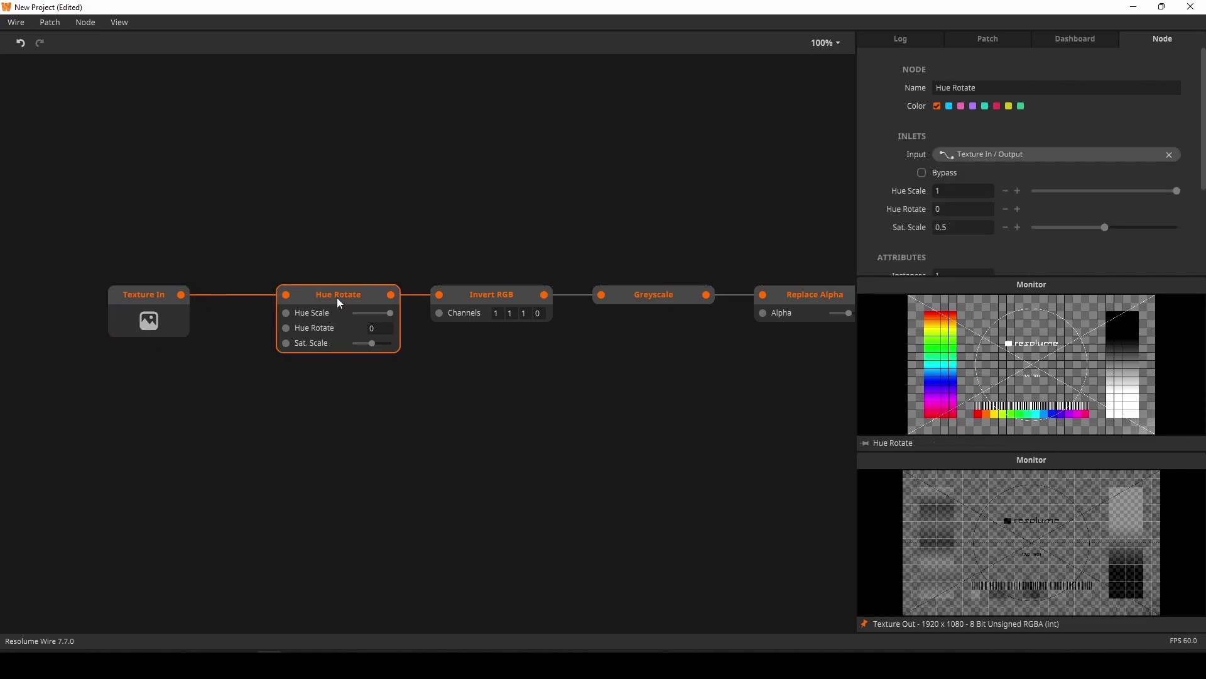
Expose Hue Rotate's parameters, keeping only the Hue Rotate input and deleting Hue Scale and Sat. Scale
right_click(337, 297)
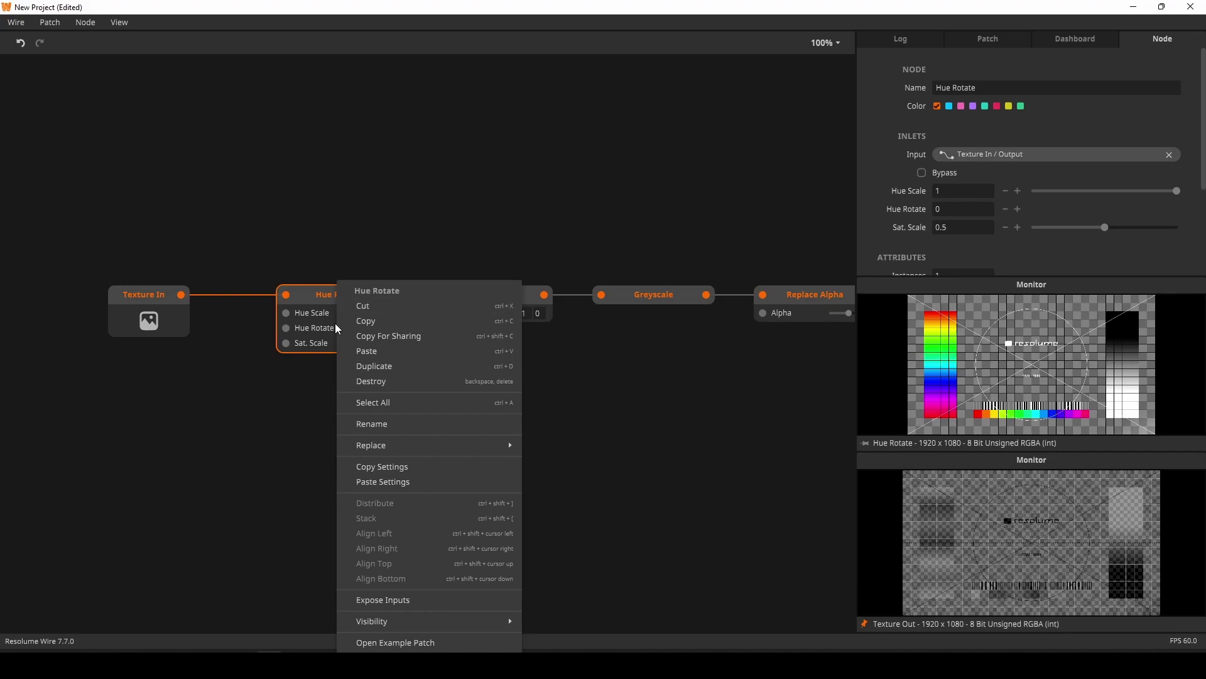
left_click(435, 601)
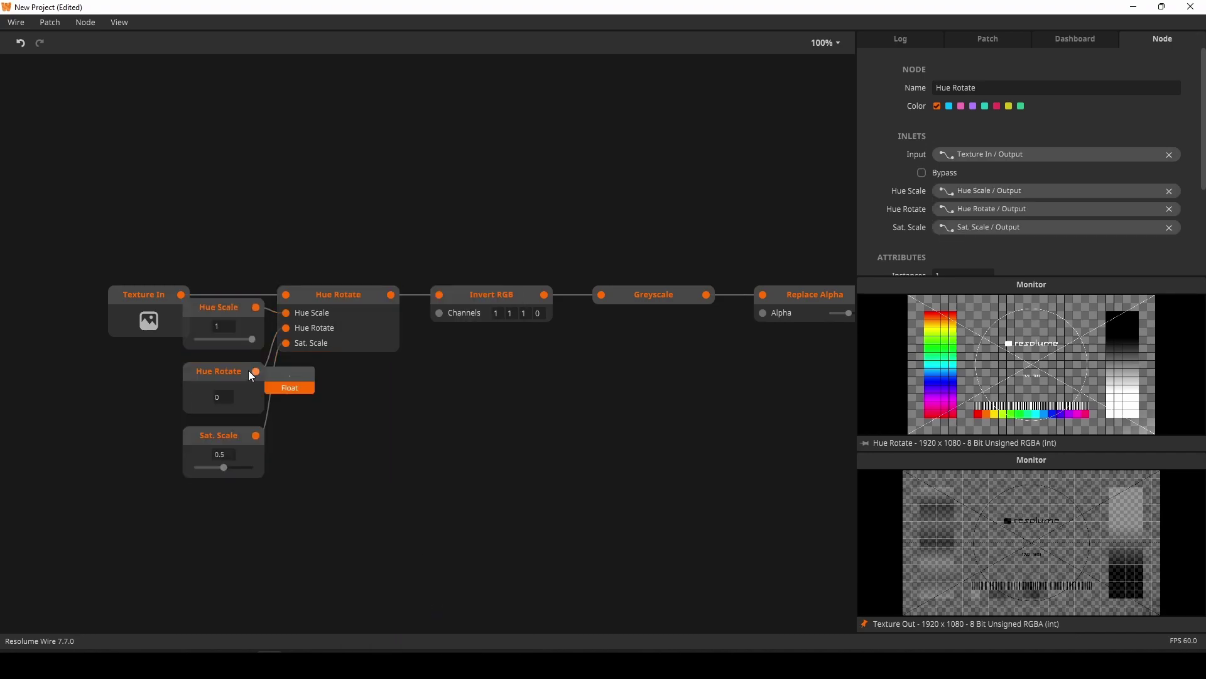
left_click(221, 309)
key("Delete")
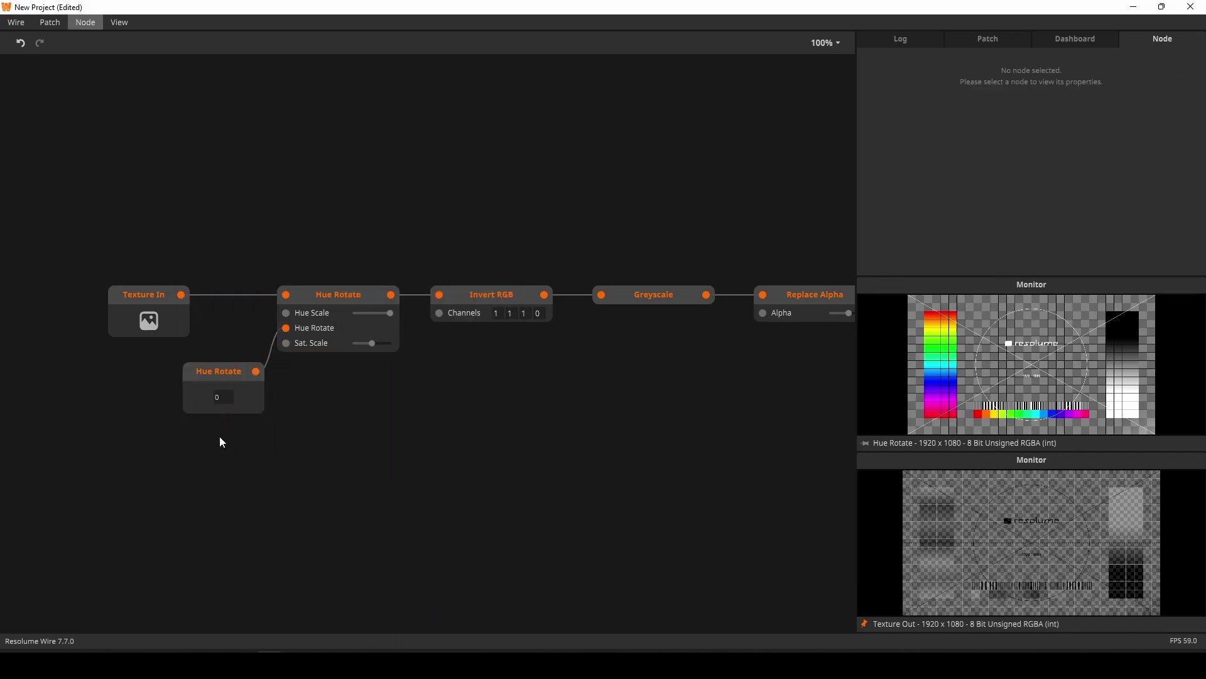
left_click_drag(229, 375, 152, 358)
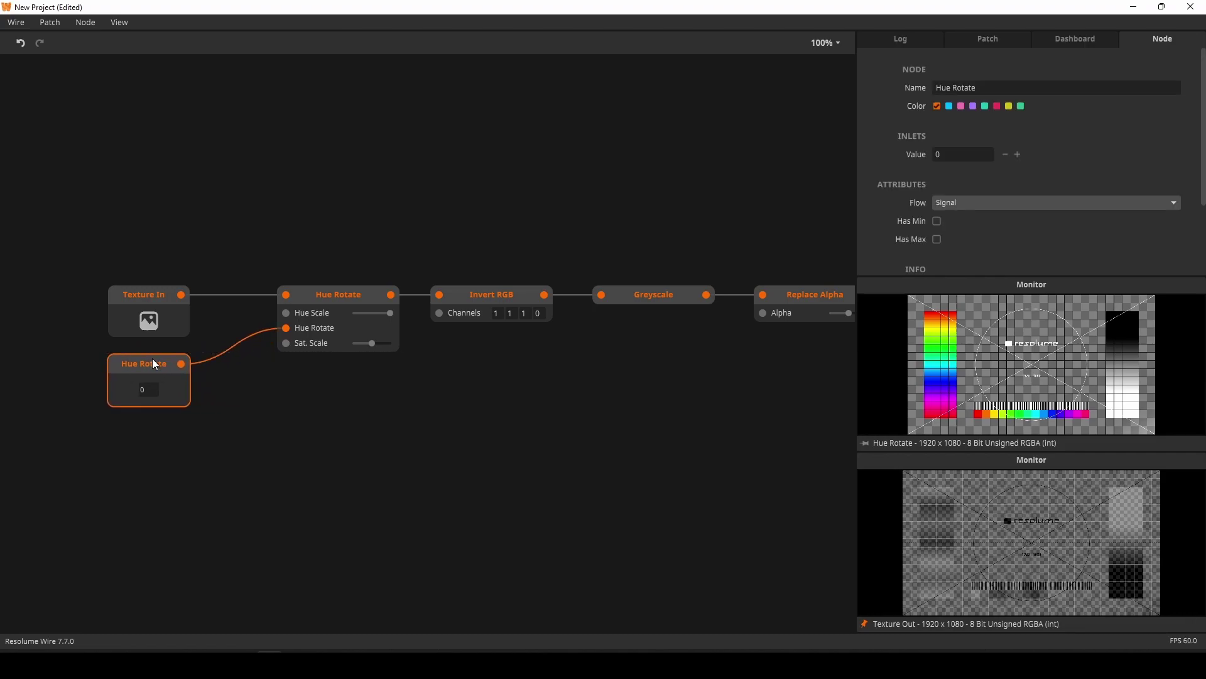
left_click(547, 407)
scroll(546, 406, "right", 3)
left_click(237, 295)
left_click_drag(237, 295, 197, 294)
left_click(489, 385)
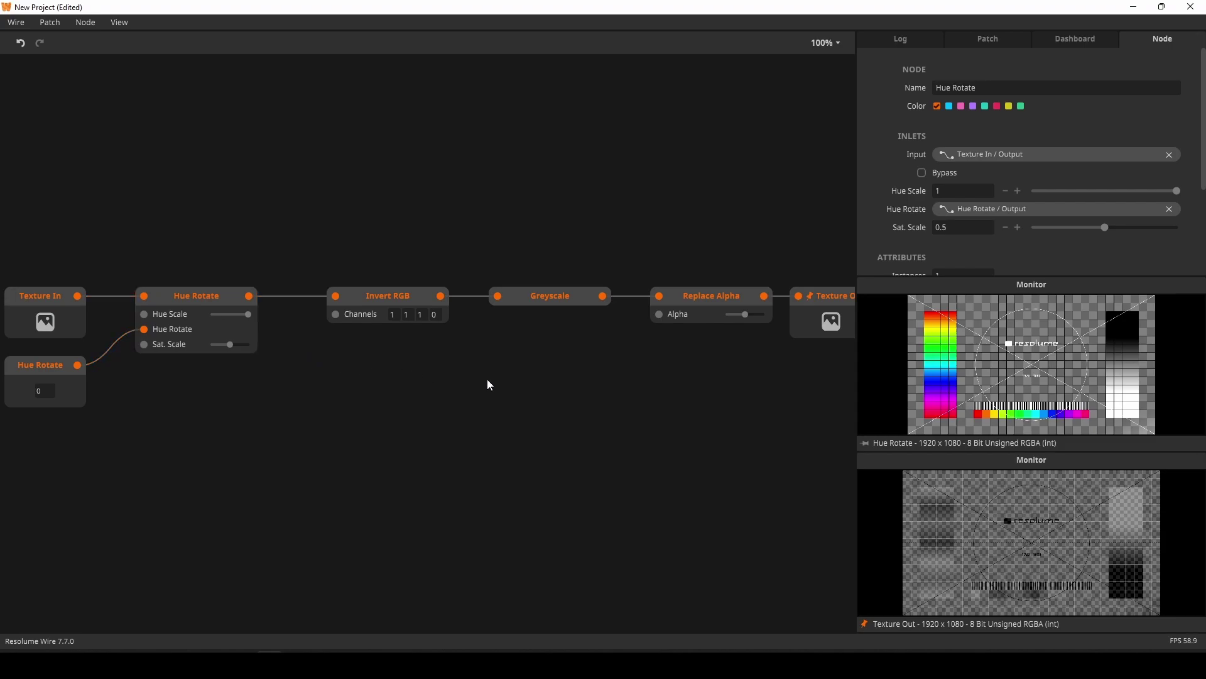
Show all properties on Invert RGB and Greyscale to reveal their Bypass inputs
left_click(396, 309)
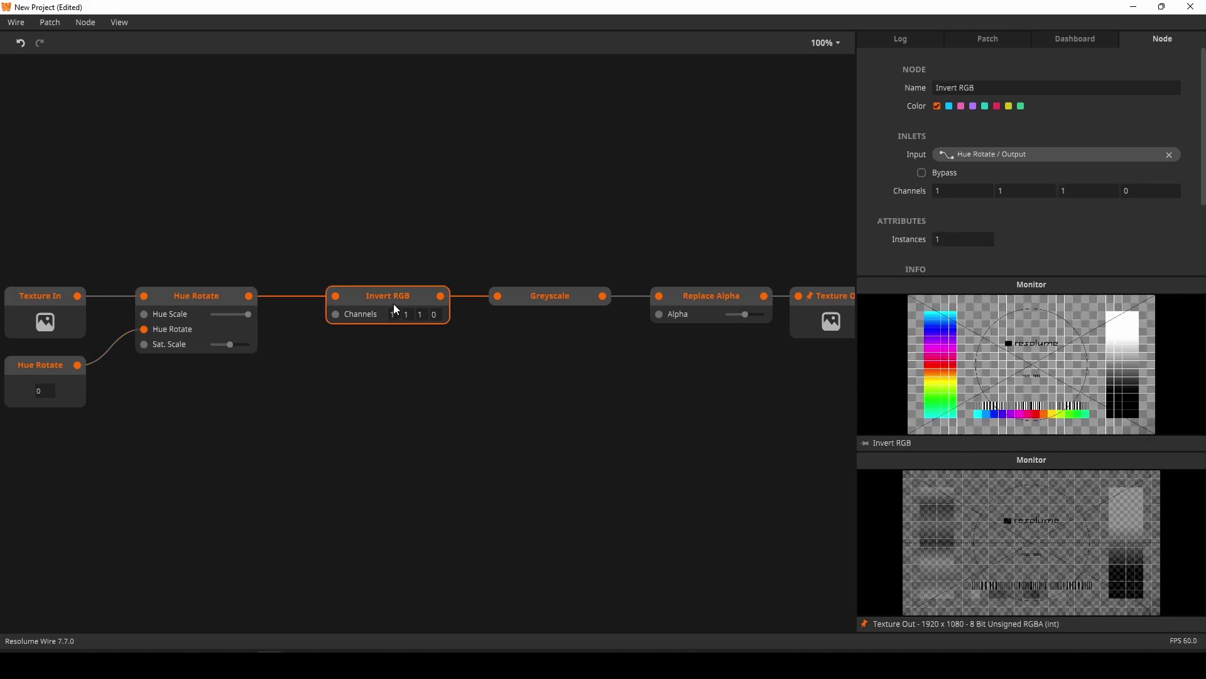
right_click(527, 298)
mouse_move(619, 641)
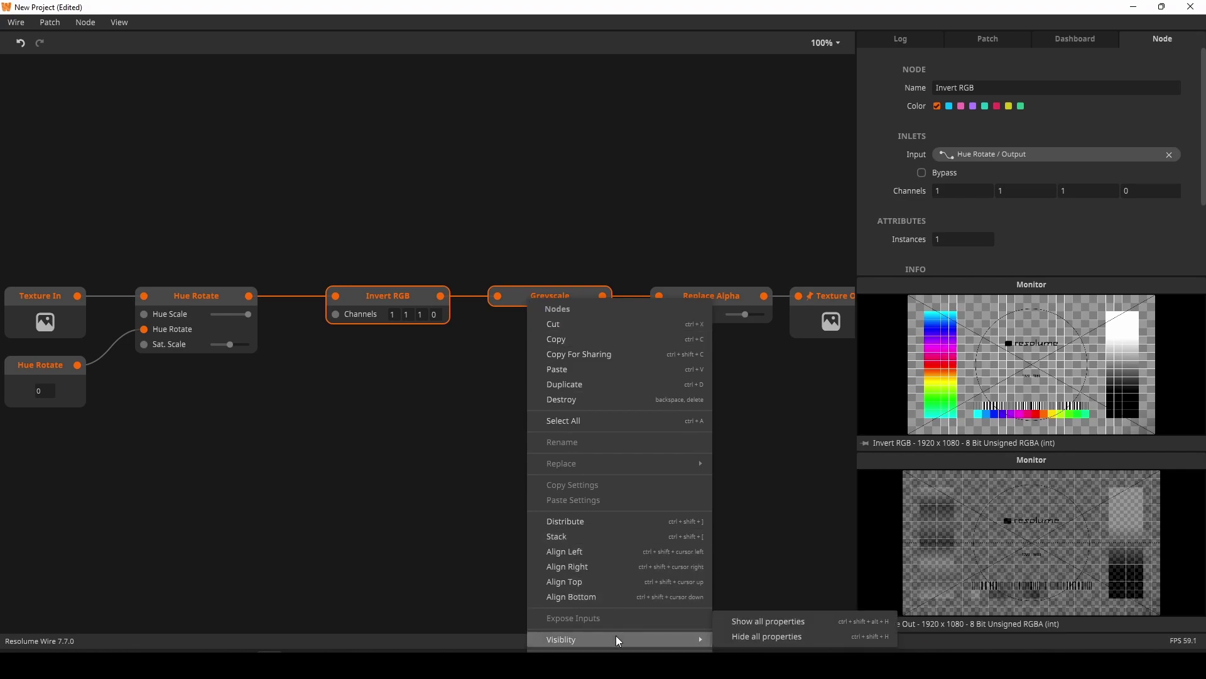
left_click(780, 626)
Add a Bool In node below Invert RGB
mouse_move(336, 318)
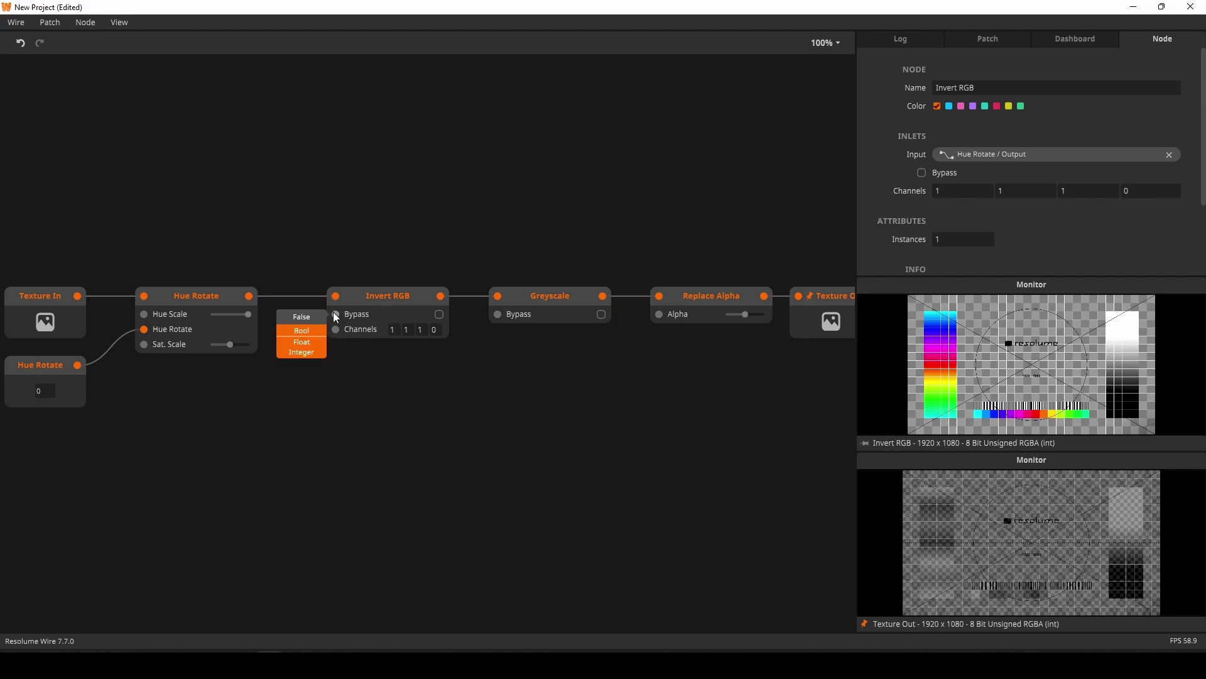
mouse_move(498, 323)
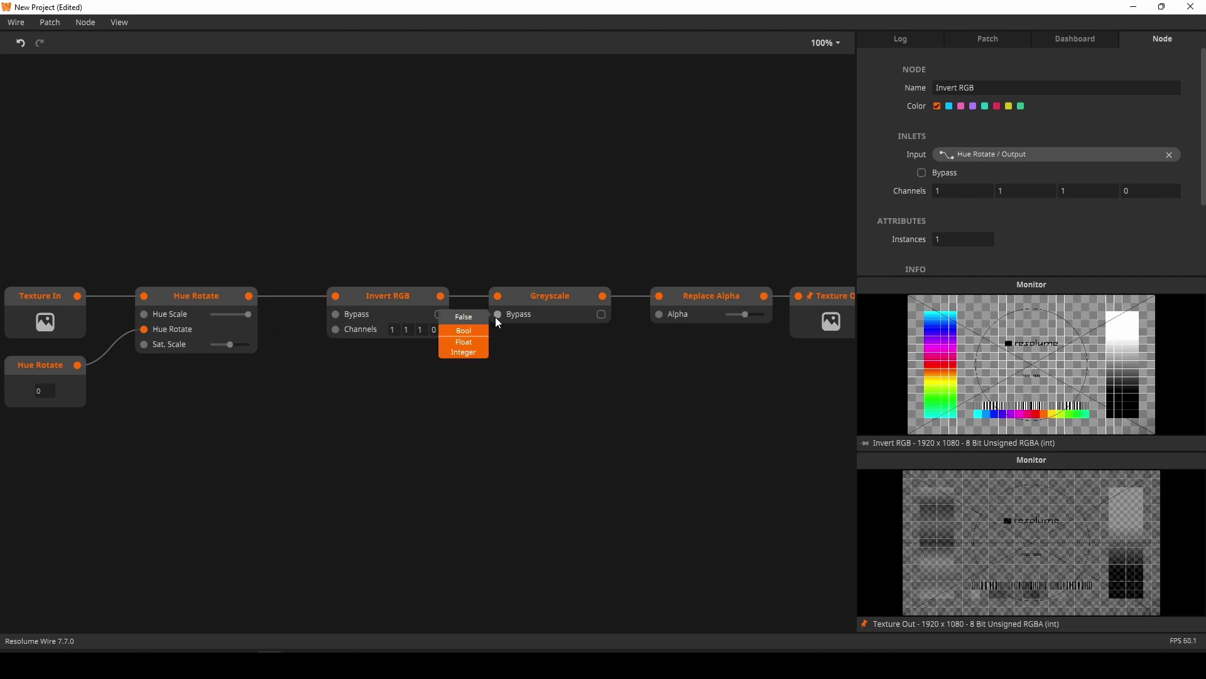
left_click_drag(313, 480, 359, 446)
double_click(311, 463)
type("bool")
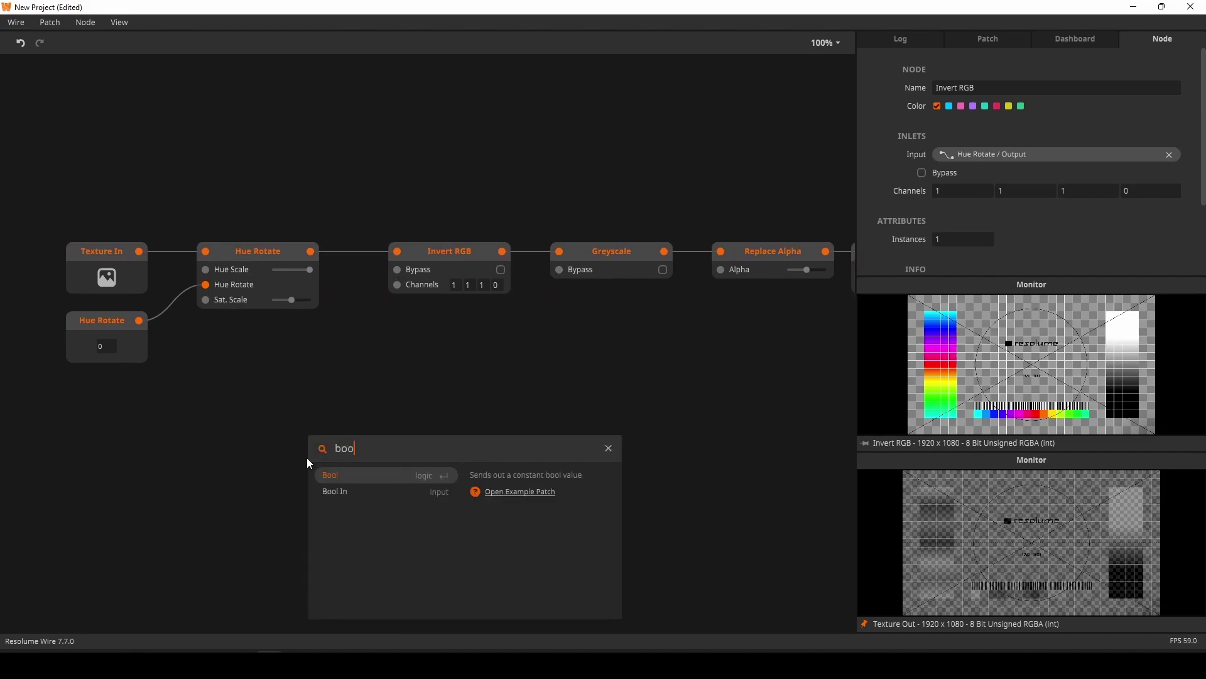
key("Down")
key("Return")
left_click_drag(325, 459, 397, 269)
Wire Bool In to Invert RGB's Bypass, test the toggle, then remove that wire
left_click(450, 258)
left_click(260, 413)
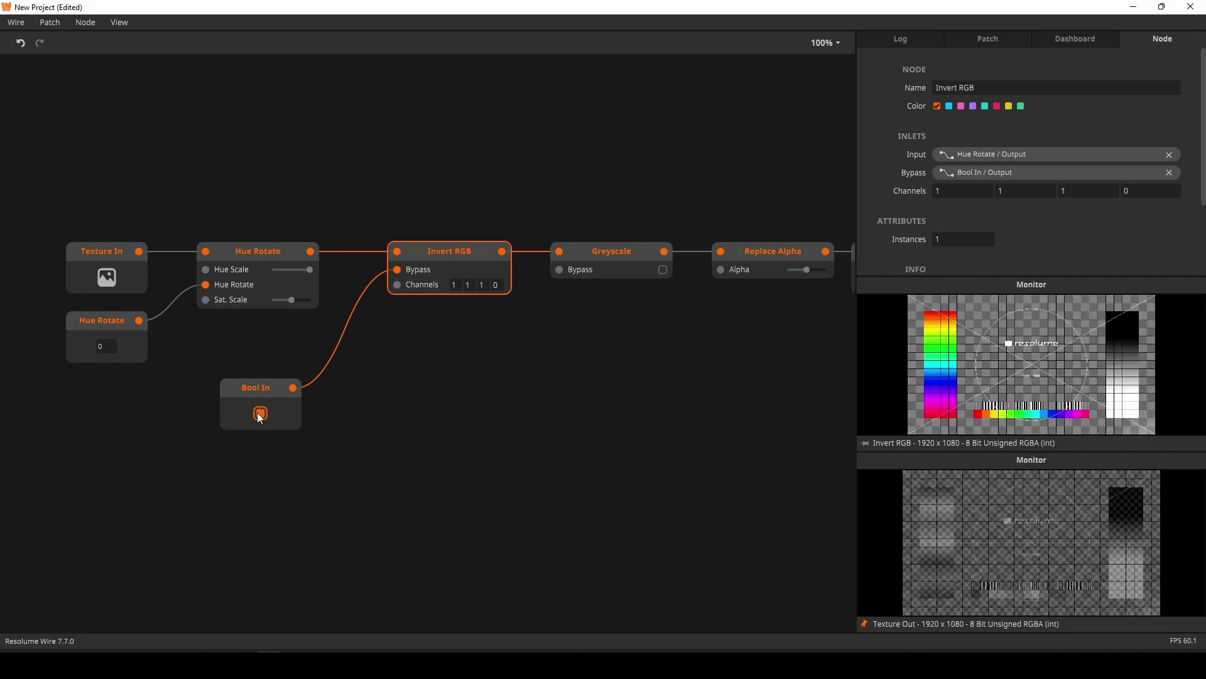
left_click(260, 413)
left_click(260, 414)
left_click(261, 413)
left_click(260, 415)
left_click(261, 415)
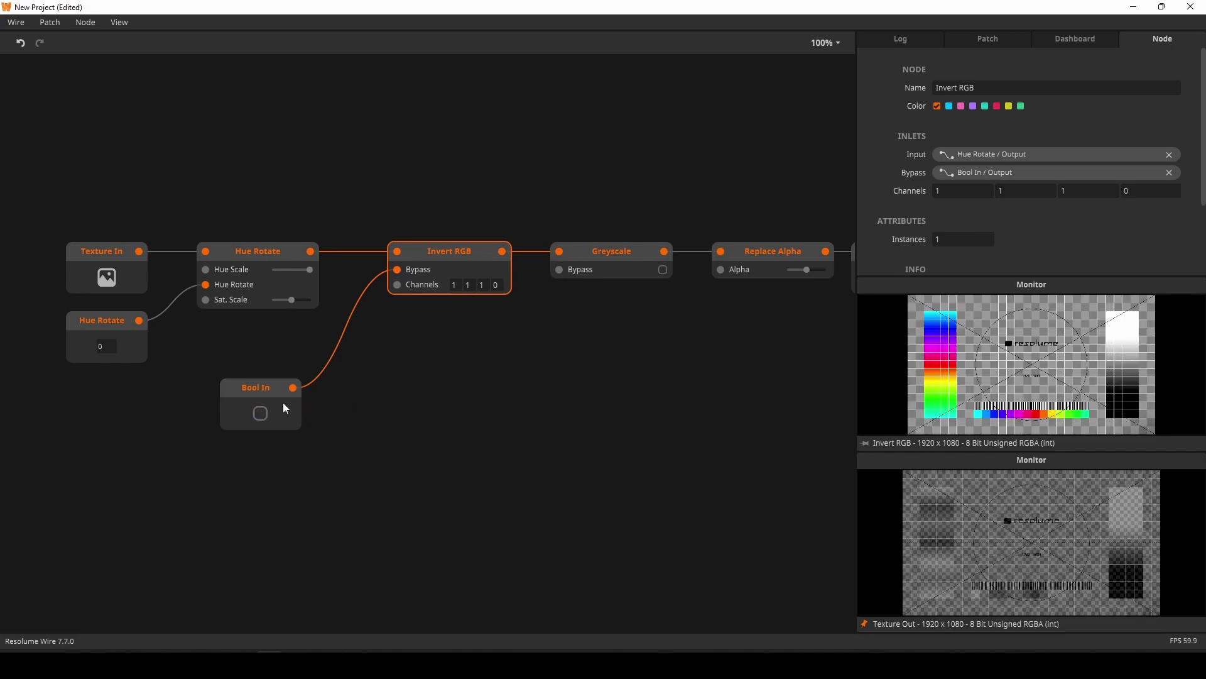
left_click(337, 379)
left_click(326, 371)
key("Delete")
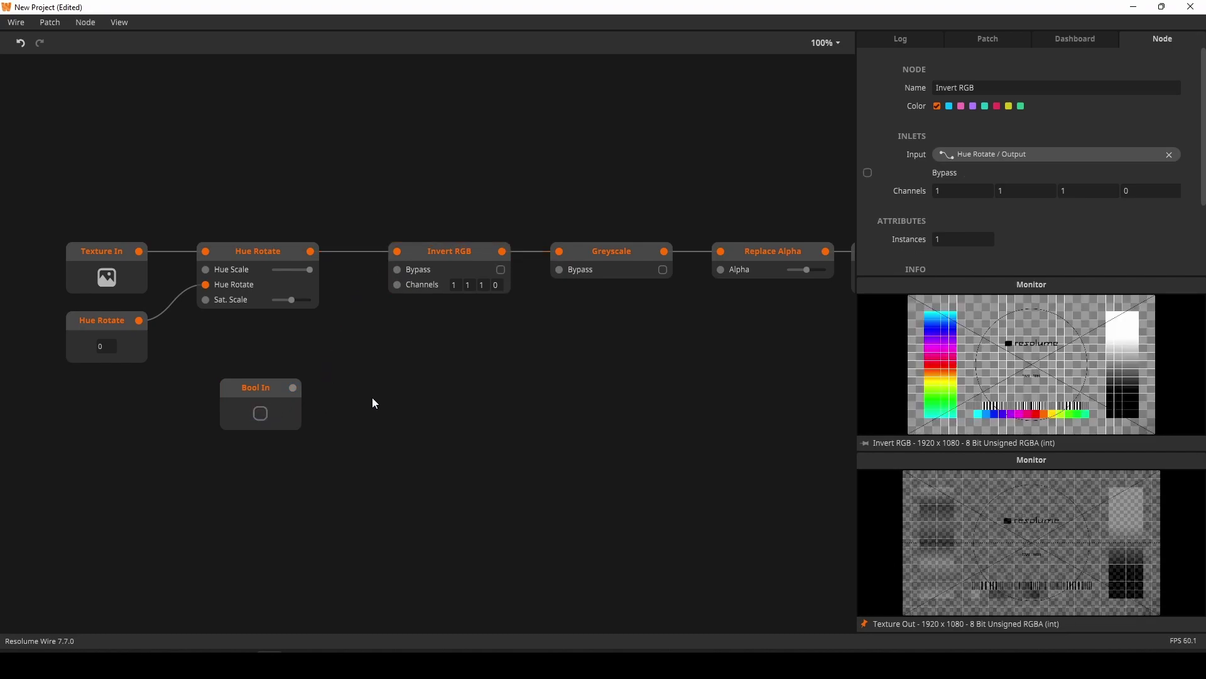
Insert a Not node between Bool In and Invert RGB's Bypass and test the inverted toggle
double_click(372, 414)
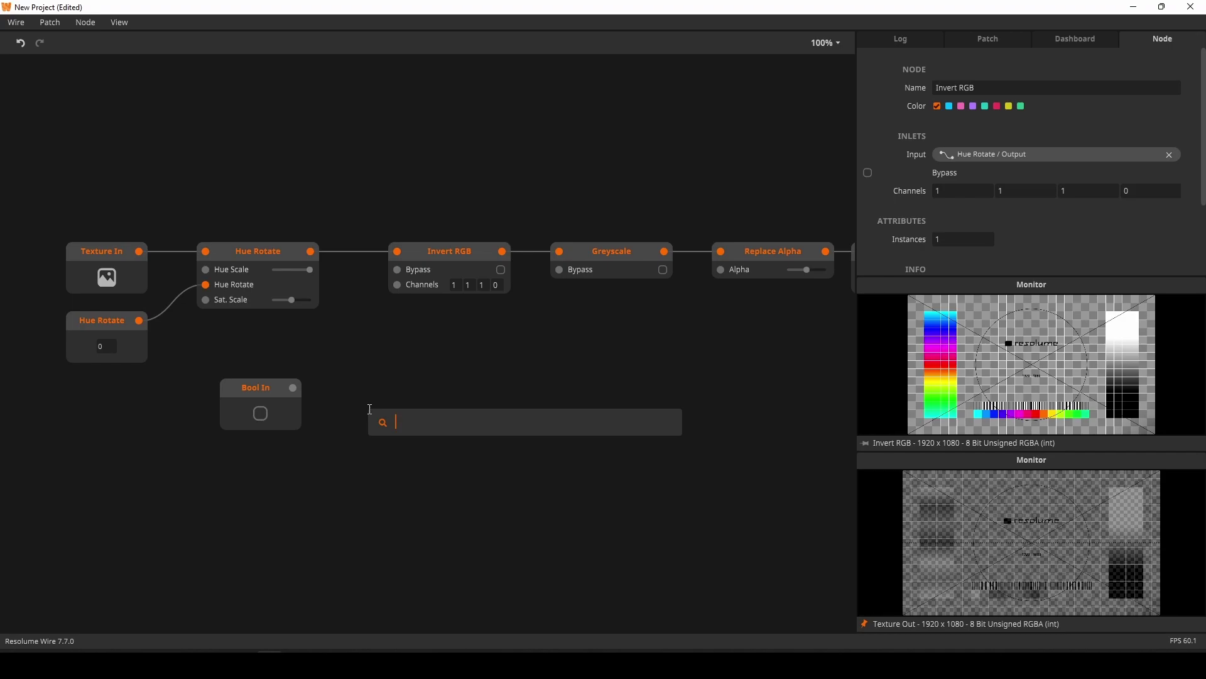
type("not")
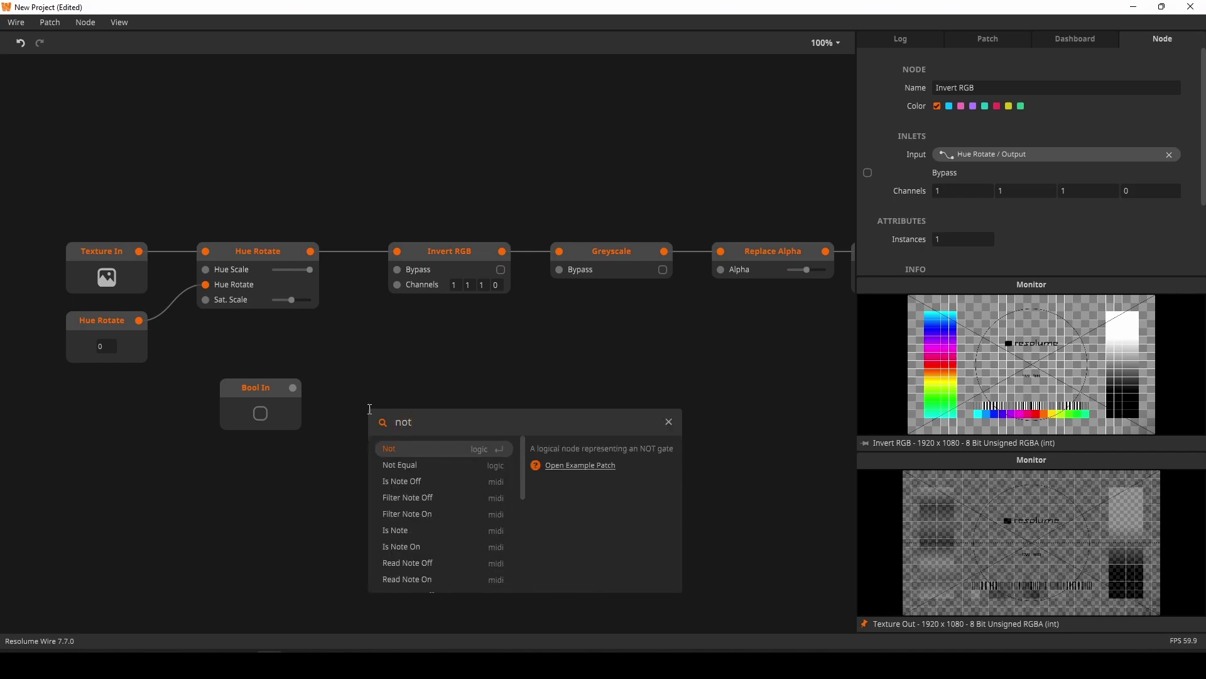
key("Return")
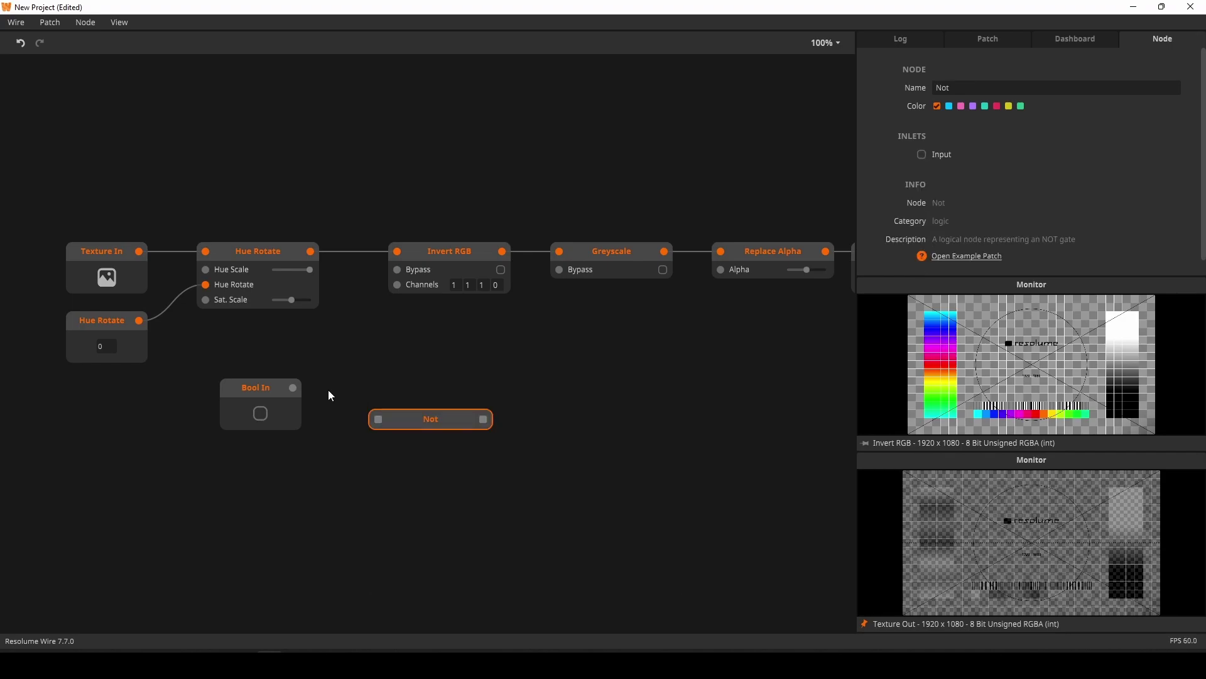
left_click_drag(293, 387, 378, 419)
left_click_drag(485, 426, 397, 269)
left_click(261, 414)
left_click(264, 416)
left_click(264, 416)
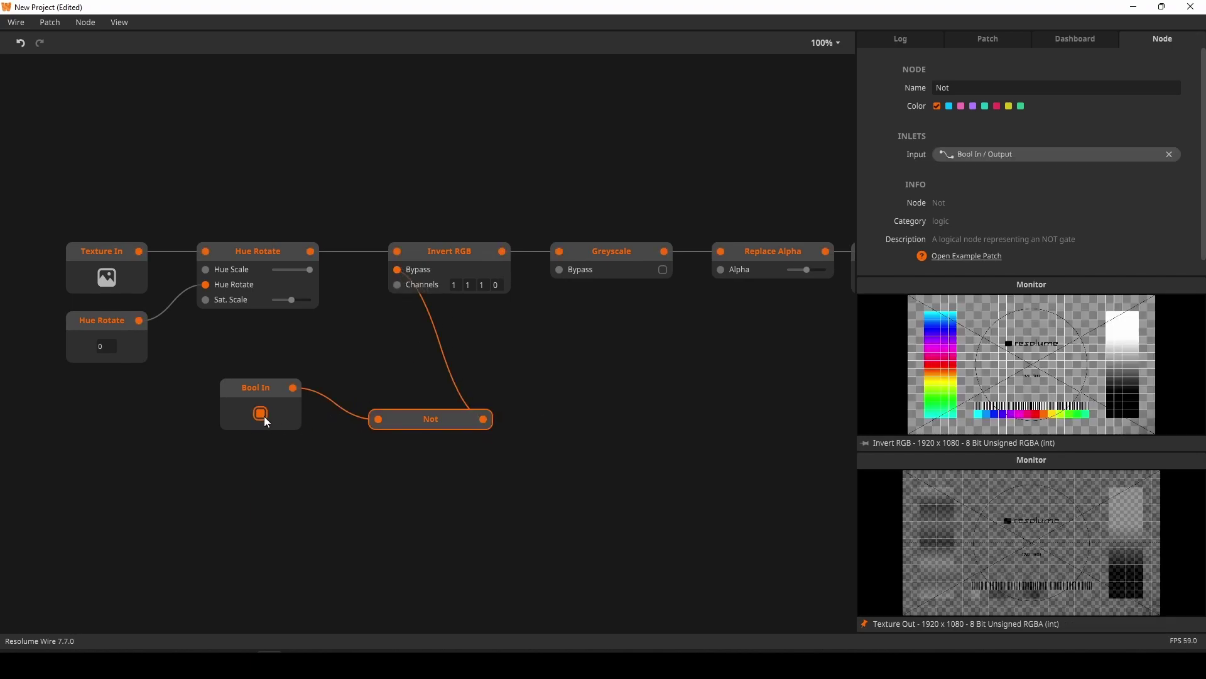
left_click(264, 416)
left_click_drag(417, 426, 371, 397)
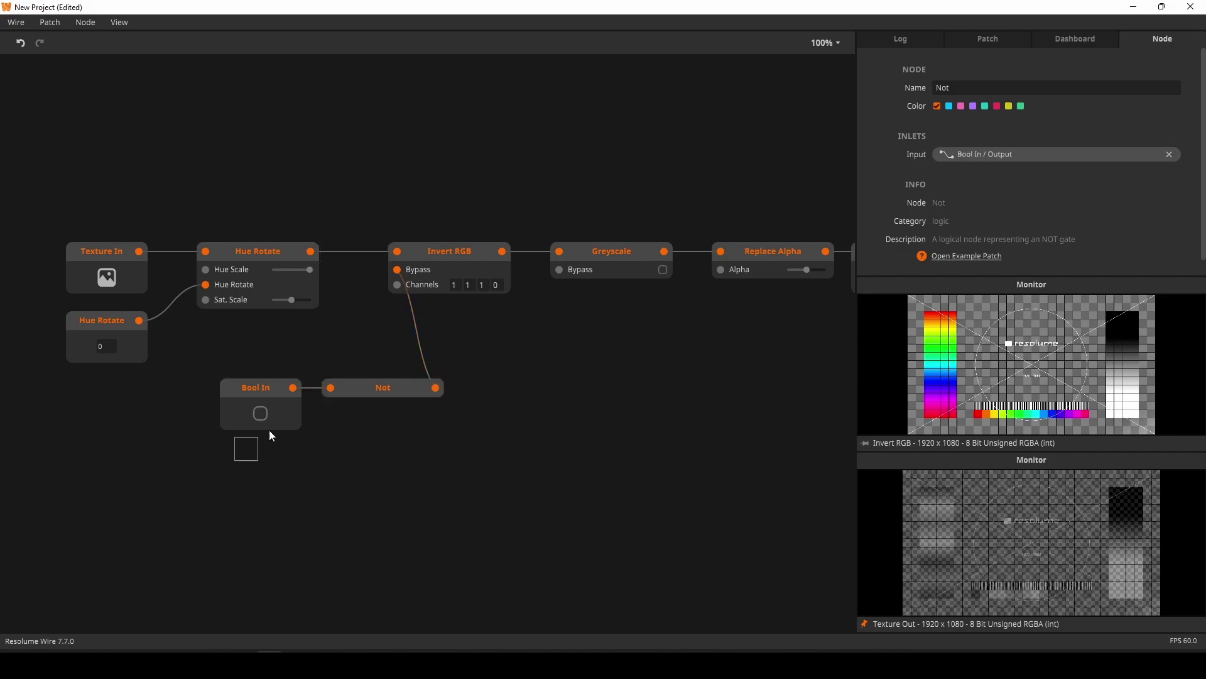
left_click_drag(269, 430, 559, 270)
Expose Replace Alpha's Alpha as an input node and rename it 'opacity'
left_click_drag(702, 409, 616, 409)
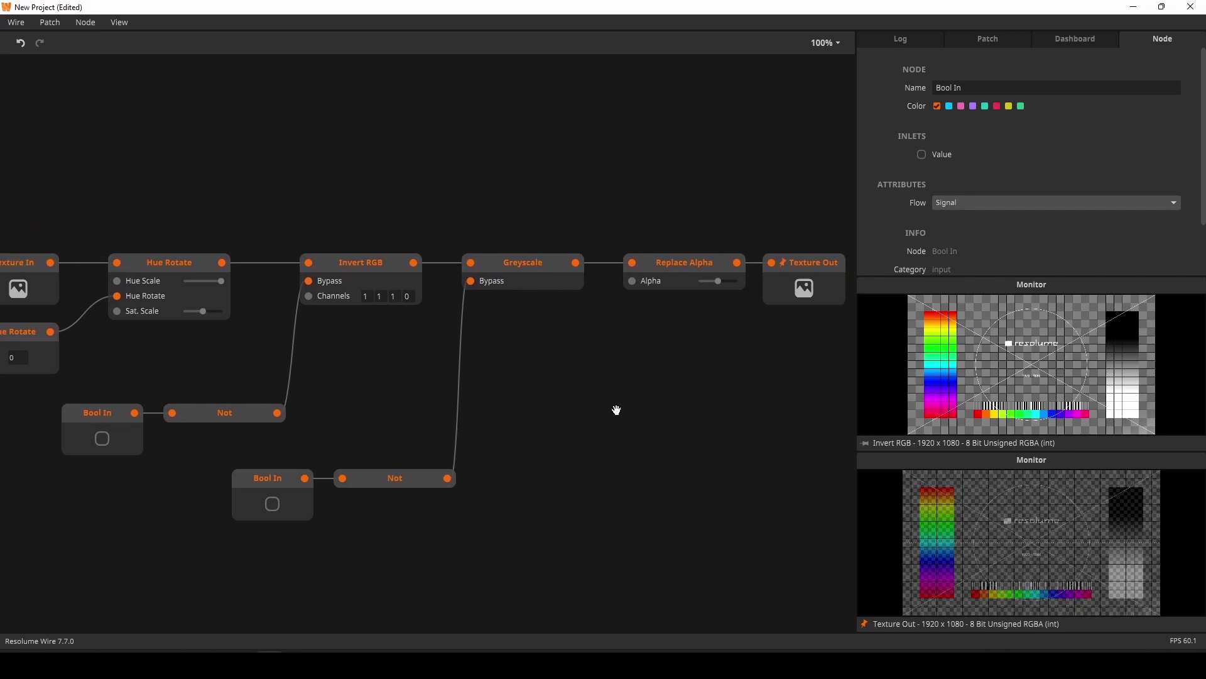
right_click(671, 275)
mouse_move(556, 616)
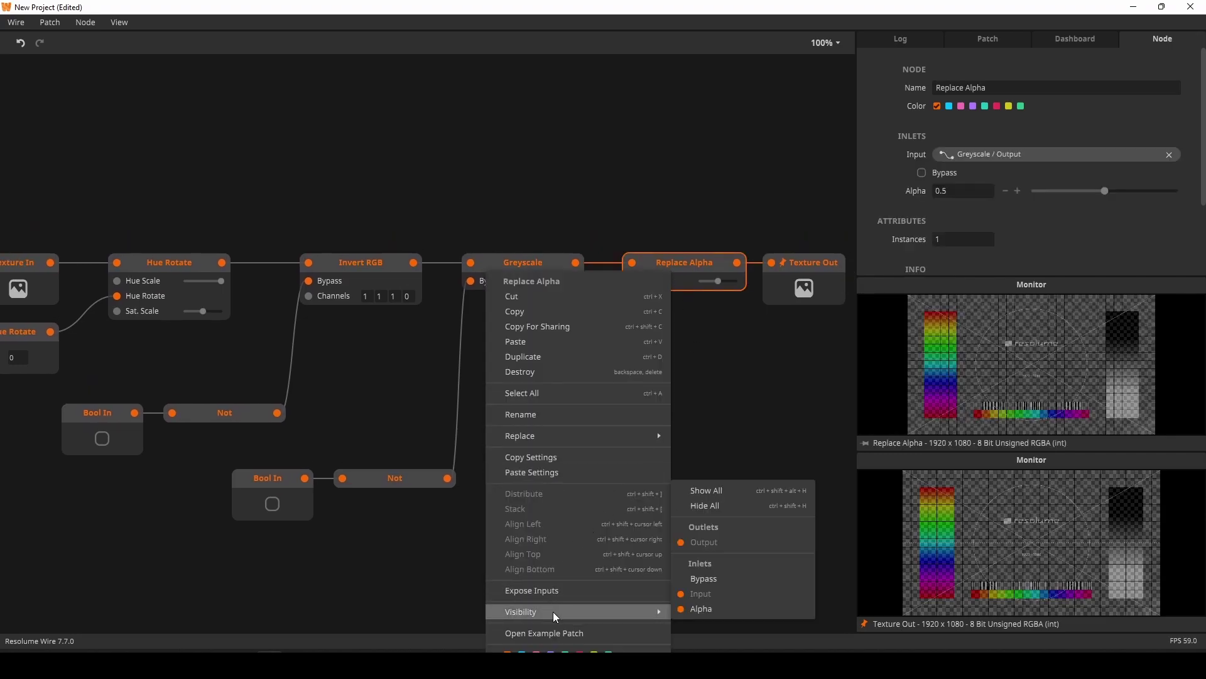
left_click(560, 590)
left_click_drag(568, 281, 559, 353)
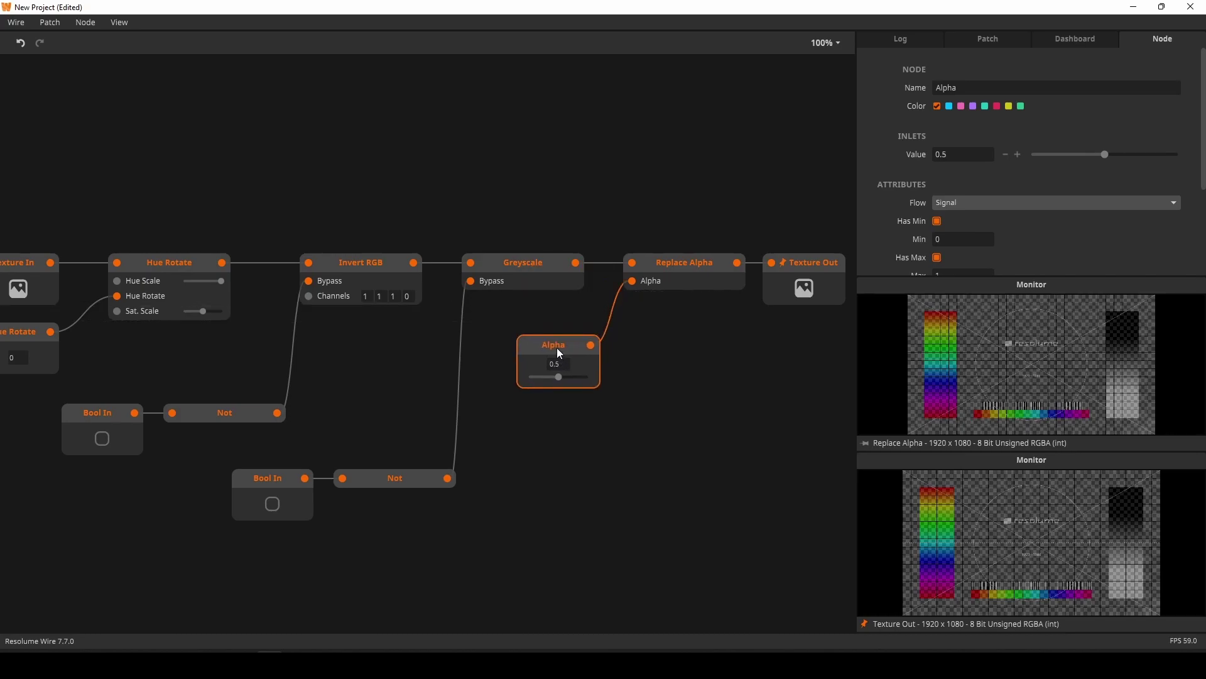
double_click(558, 345)
type("opacity")
key("Return")
left_click(760, 410)
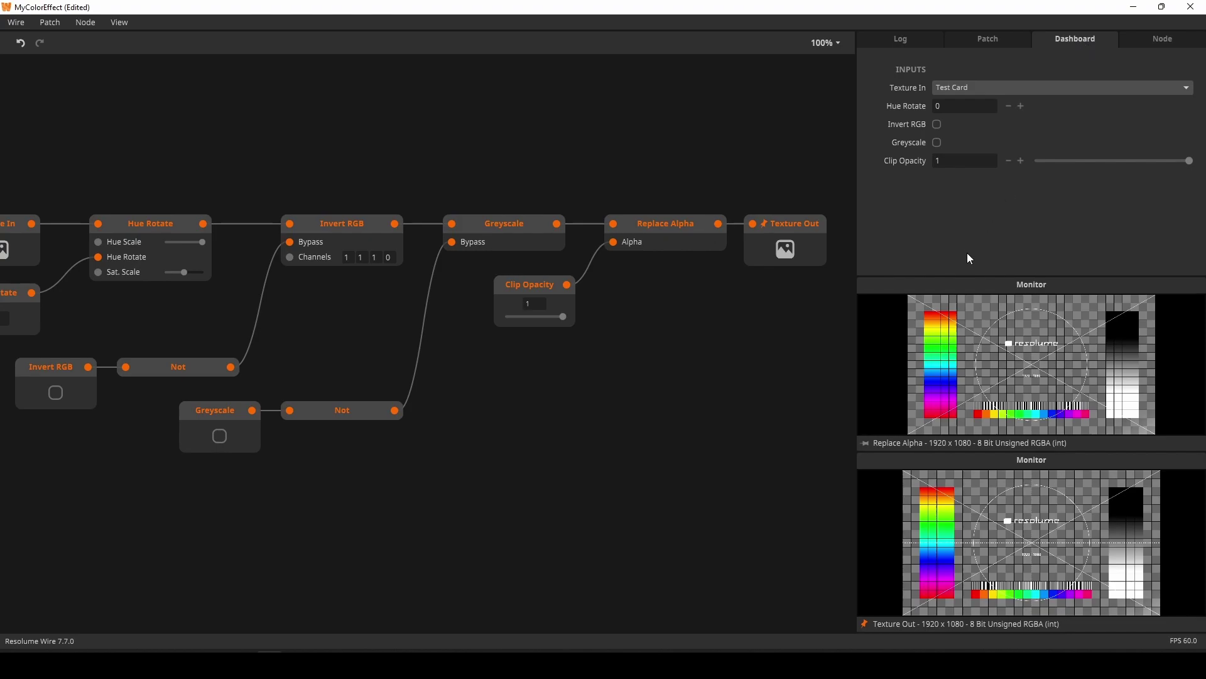
Move Clip Opacity just below Texture In, then test the Invert RGB and Greyscale toggles on and off
left_click_drag(907, 153, 910, 104)
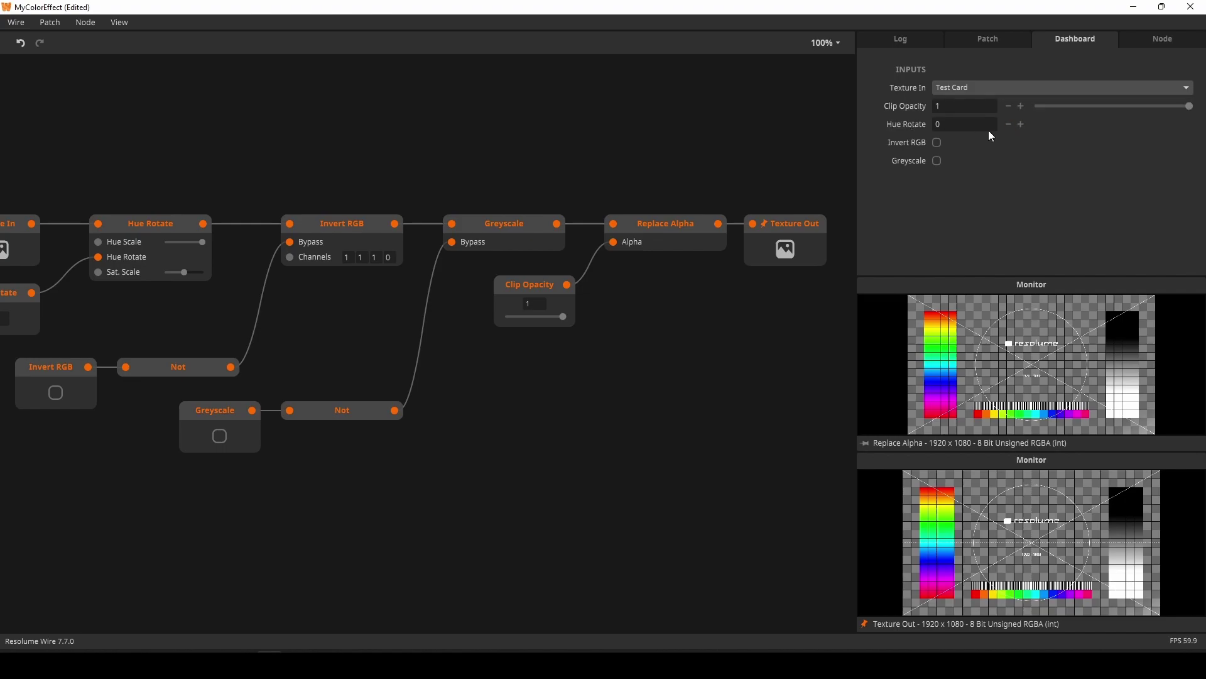
left_click(938, 145)
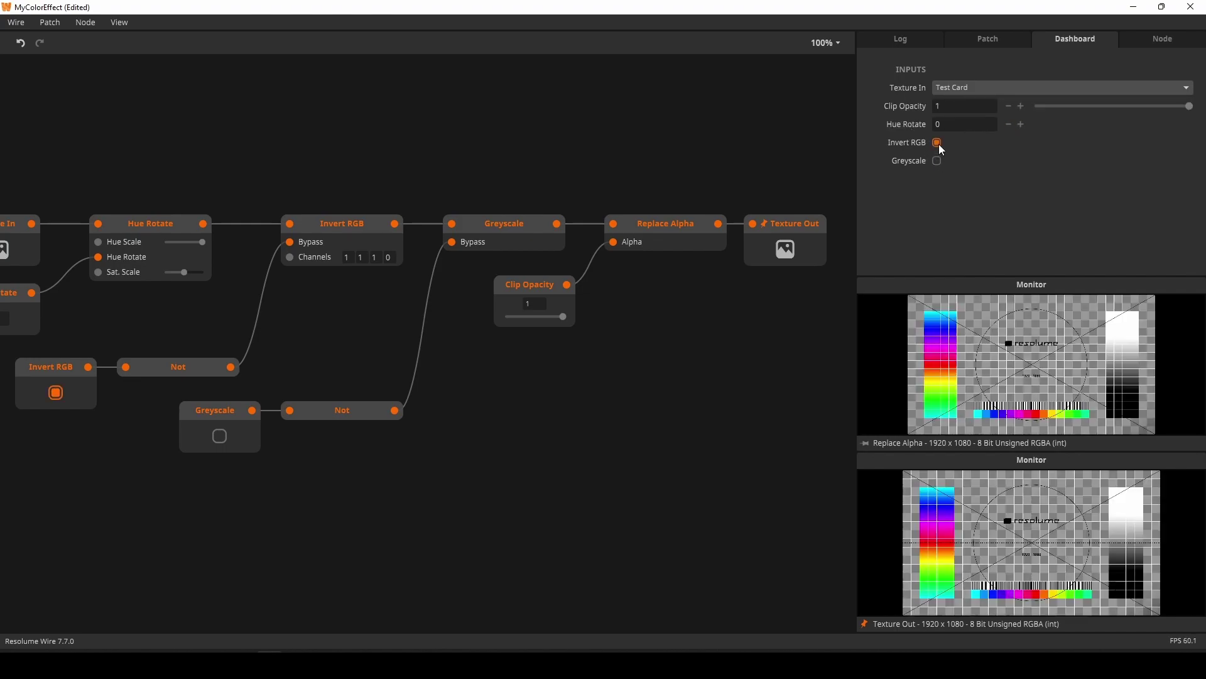
left_click(939, 145)
left_click(939, 161)
left_click(939, 161)
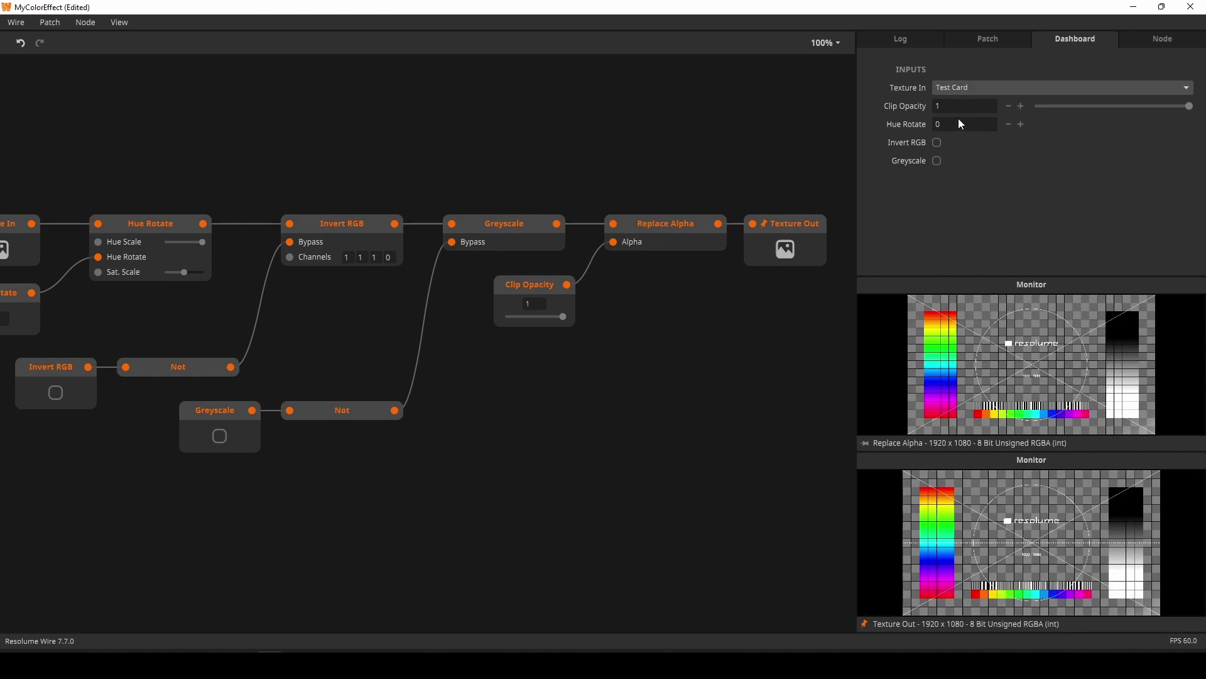
Fade Clip Opacity to 0 and back to 1, then recheck the Greyscale and Invert RGB toggles
left_click_drag(1098, 107, 1203, 120)
left_click(937, 161)
left_click(938, 161)
left_click(937, 144)
left_click(937, 144)
left_click(50, 23)
Save the MyColorEffect patch, apply it to the LostSignal_06 clip, and fade Clip Opacity to 0 and back
left_click(96, 165)
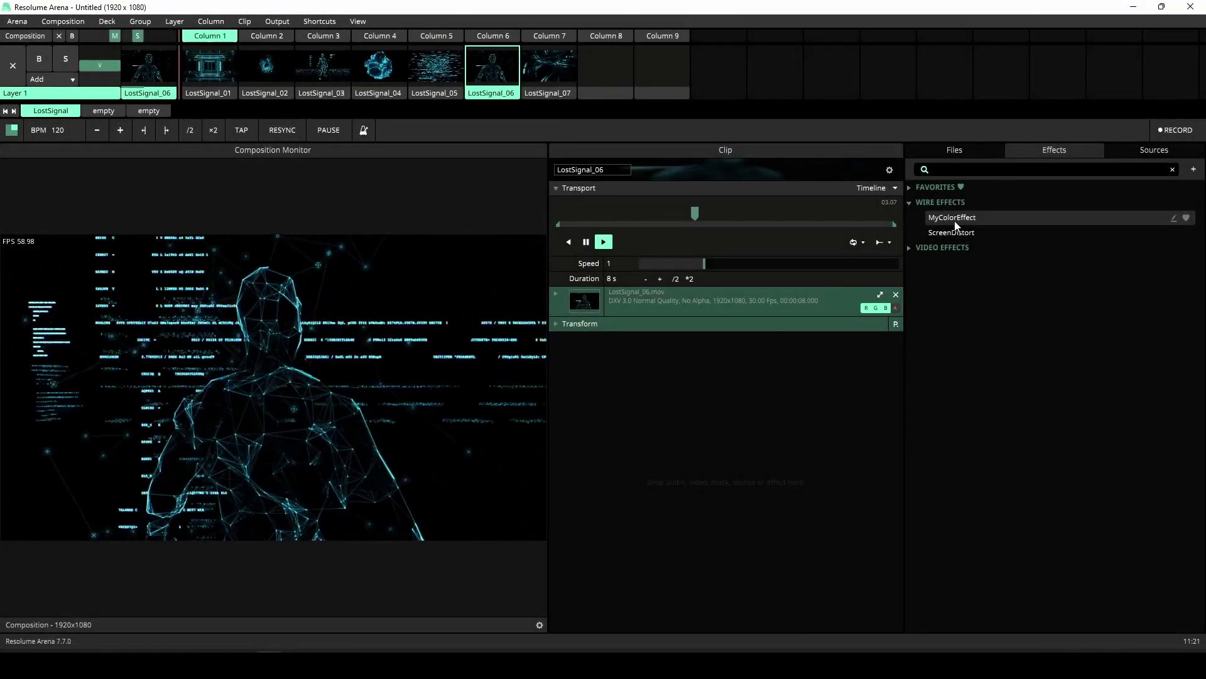
left_click_drag(955, 220, 722, 377)
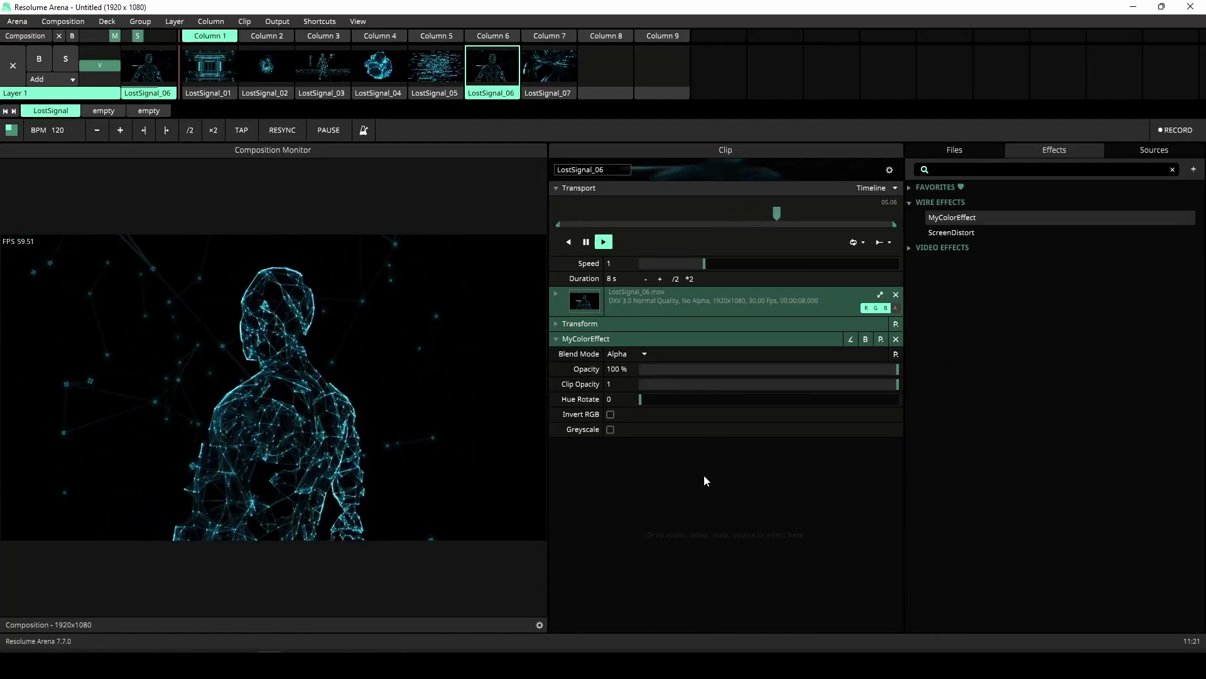
left_click_drag(897, 384, 970, 408)
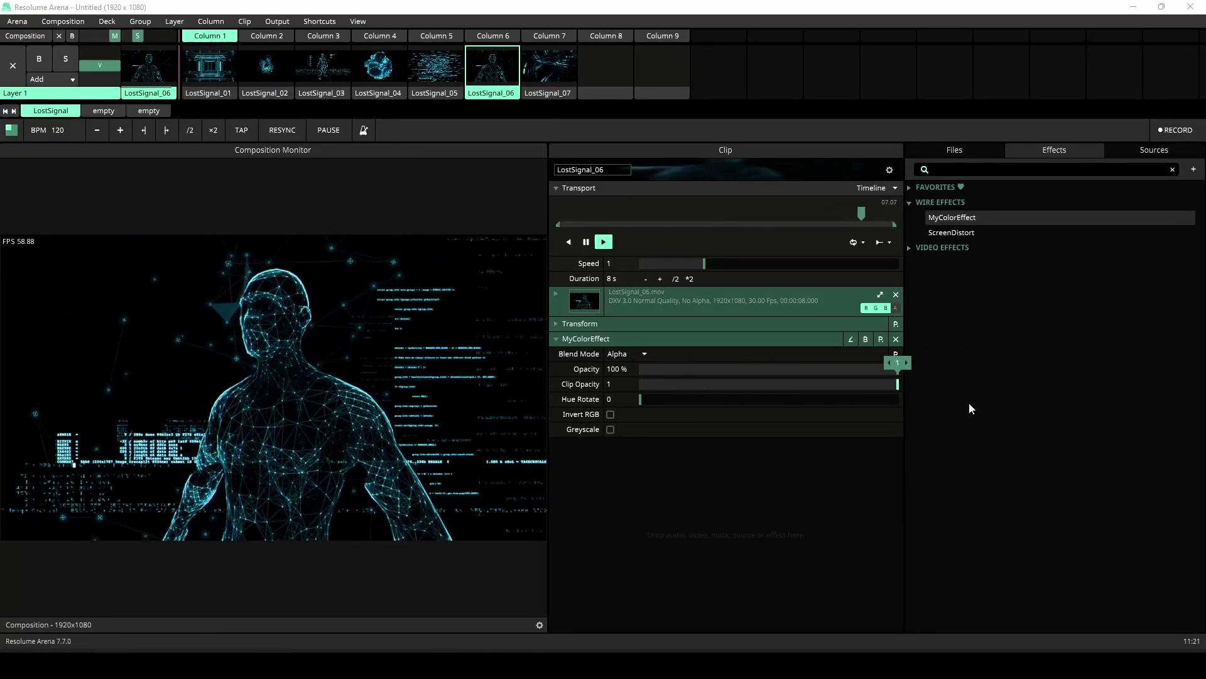
Sweep the clip's hue, test Invert RGB and Greyscale, and set Hue Rotate to 0.18
left_click_drag(676, 401, 615, 409)
left_click(612, 413)
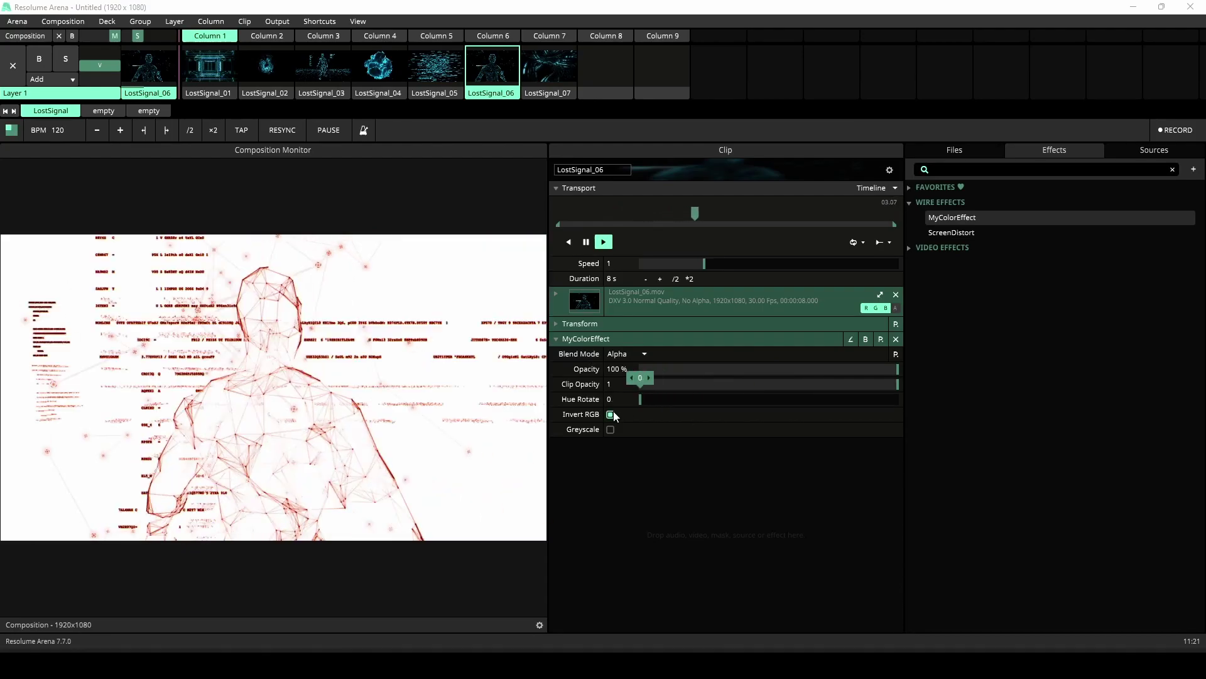
left_click(611, 414)
left_click(610, 430)
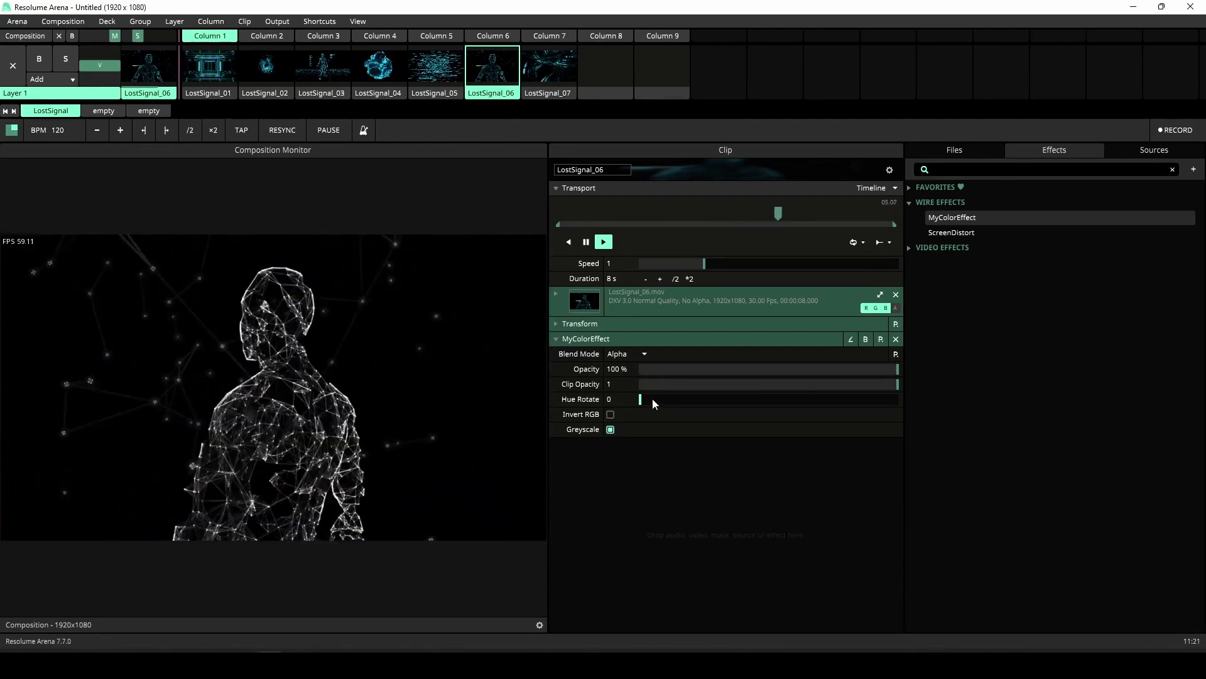
mouse_move(652, 402)
left_mouse_down()
mouse_move(819, 401)
mouse_move(686, 415)
mouse_move(741, 399)
mouse_move(907, 403)
mouse_move(654, 400)
left_mouse_up()
left_click(611, 429)
Toggle Invert RGB, lower Clip Opacity to 0.42, and rotate the hue through 0.52 to 0.89 for green
left_click(610, 414)
left_click(610, 414)
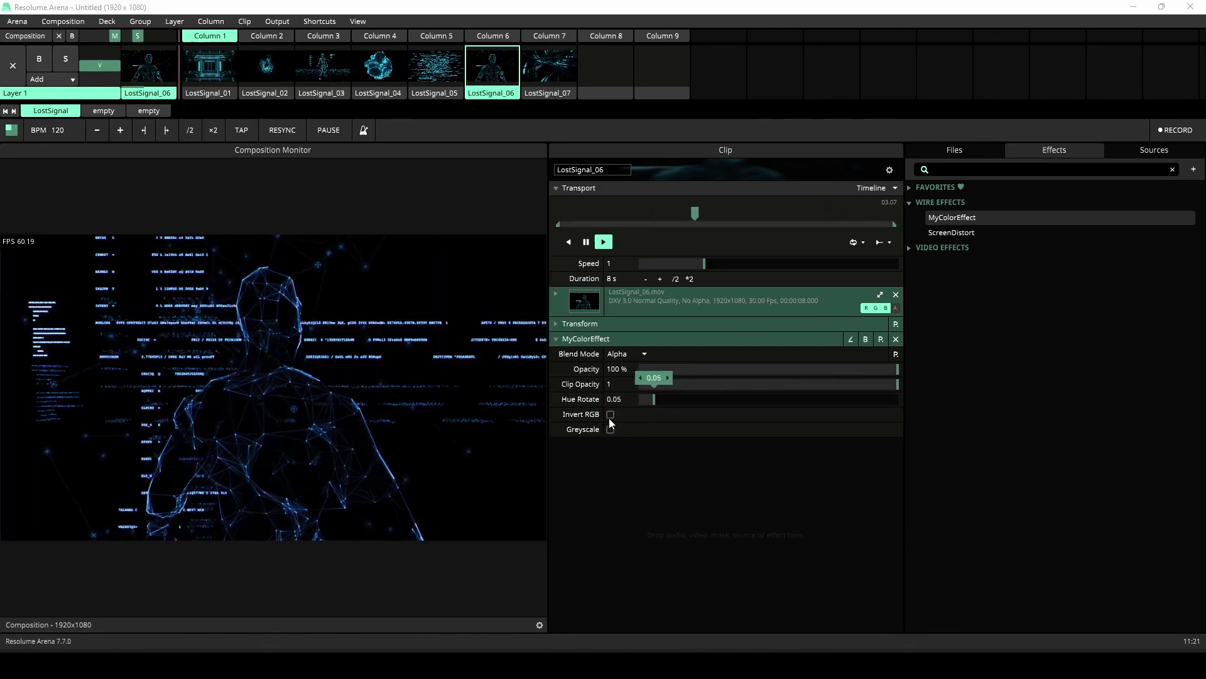
left_click_drag(892, 385, 750, 384)
left_click_drag(654, 400, 868, 404)
left_click_drag(749, 384, 915, 393)
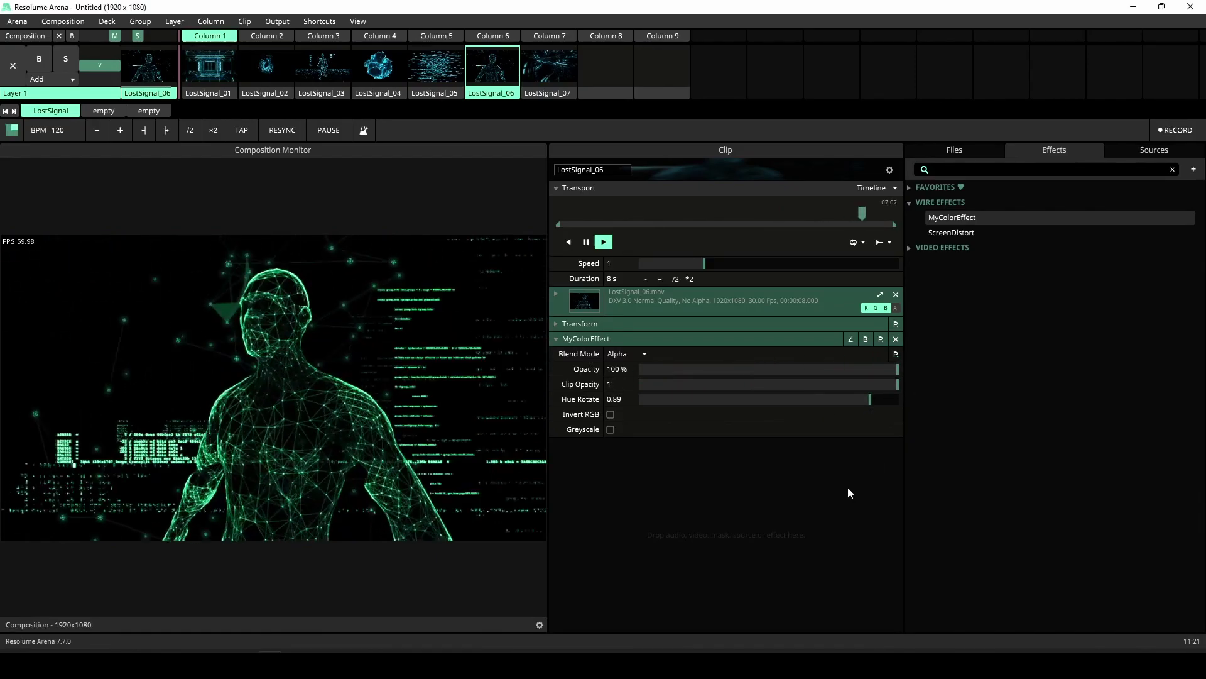